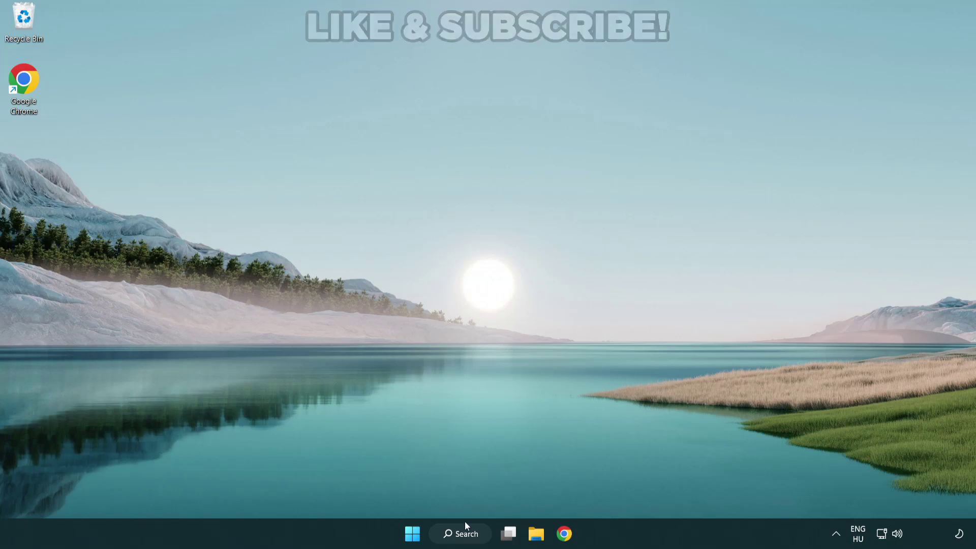
Search Windows for 'device manager' so Device Manager (Control panel) appears as the best match.
click(466, 538)
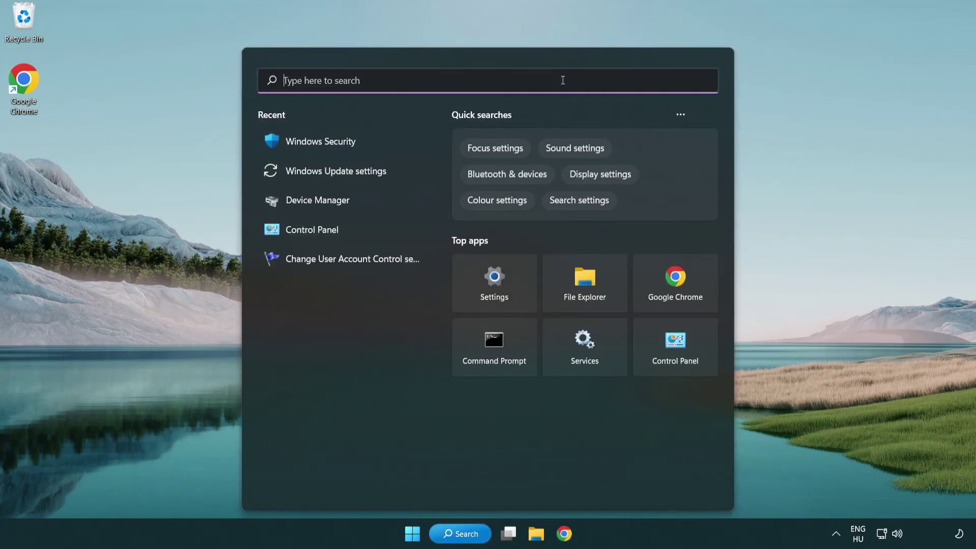
text(device m)
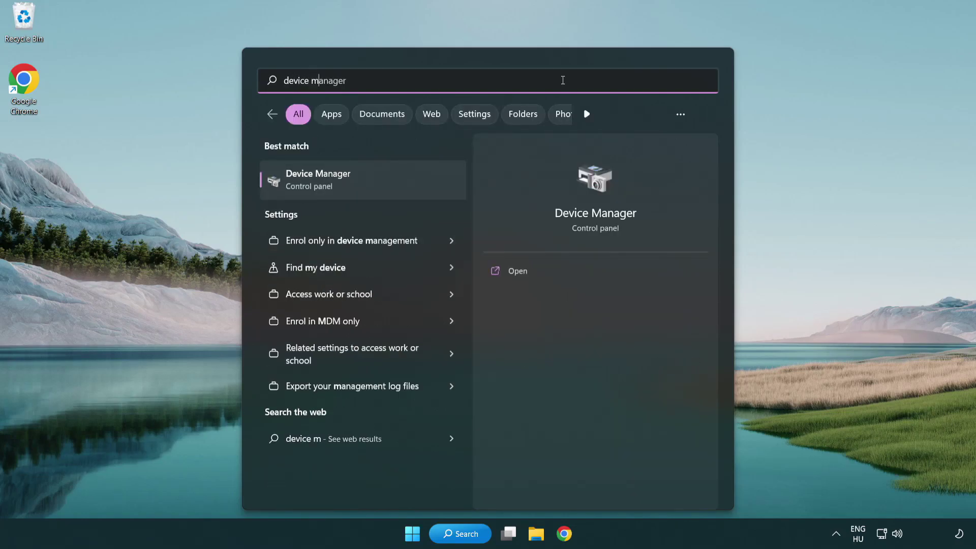
text(anager)
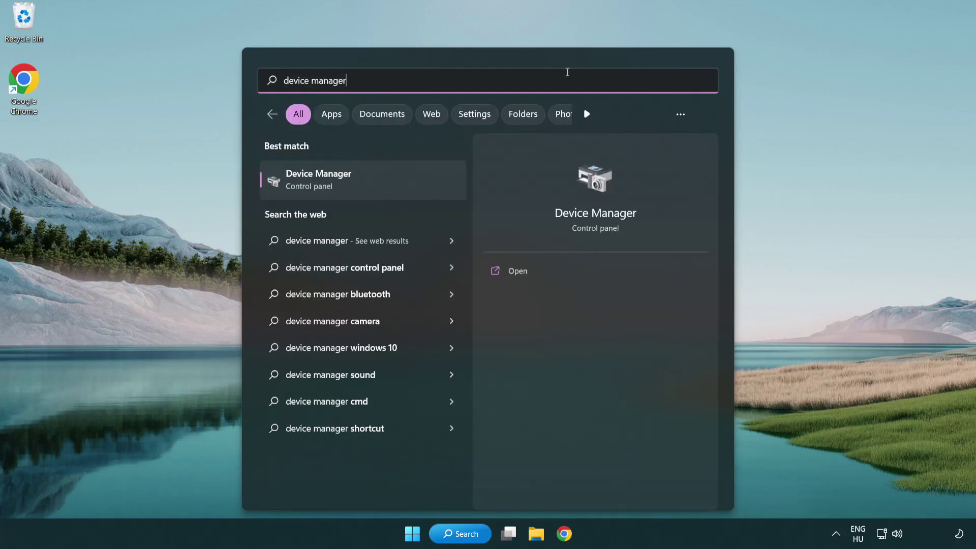
Open Device Manager, expand Display adapters and bring up VMware SVGA 3D's context menu.
click(389, 183)
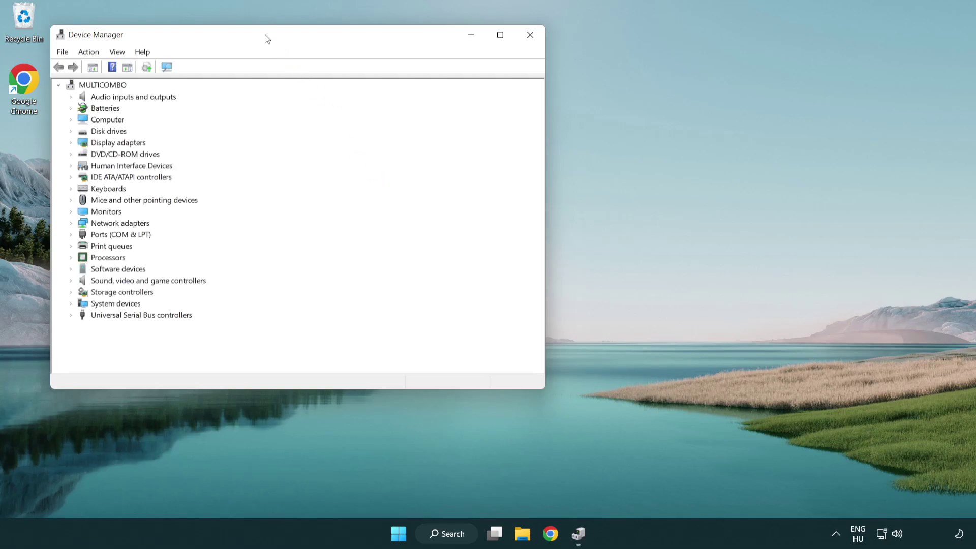
drag(265, 37, 430, 98)
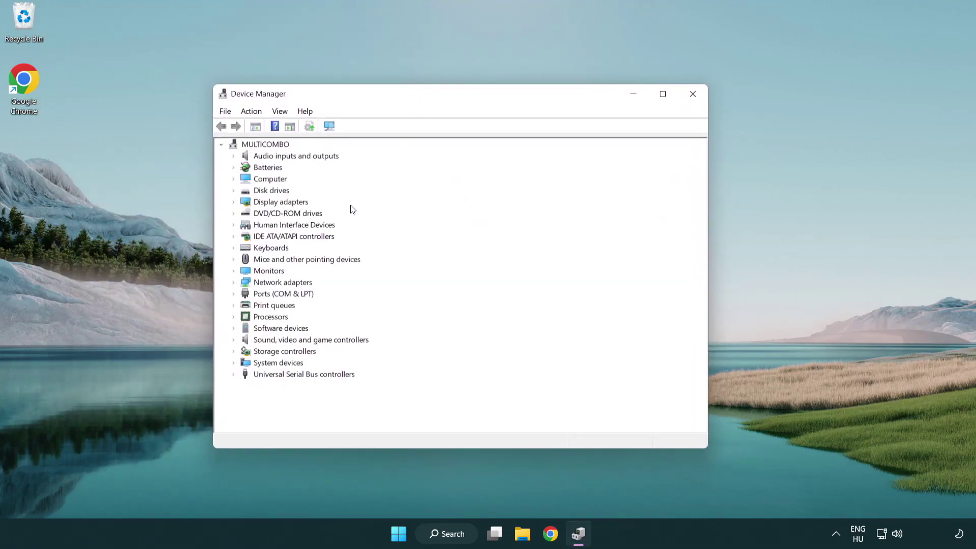
click(271, 204)
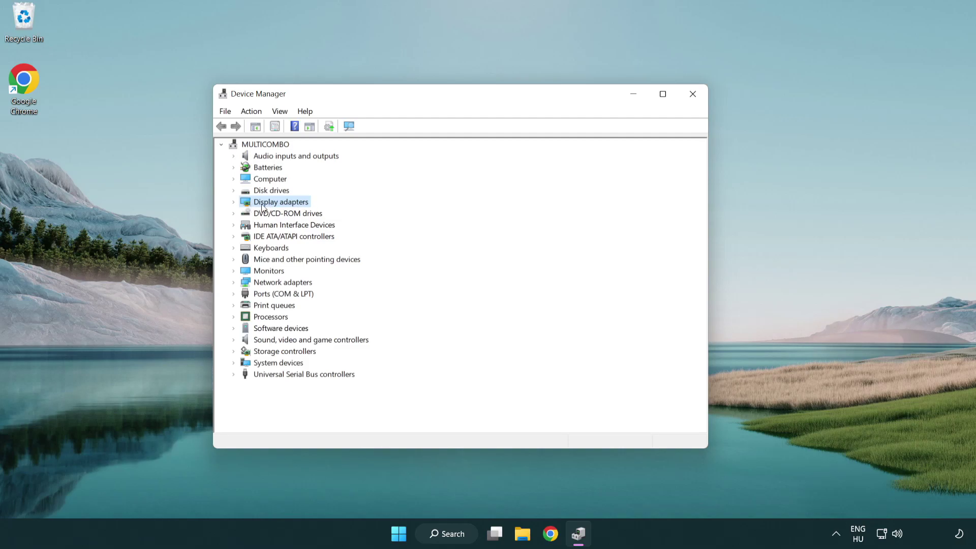
click(234, 204)
click(273, 214)
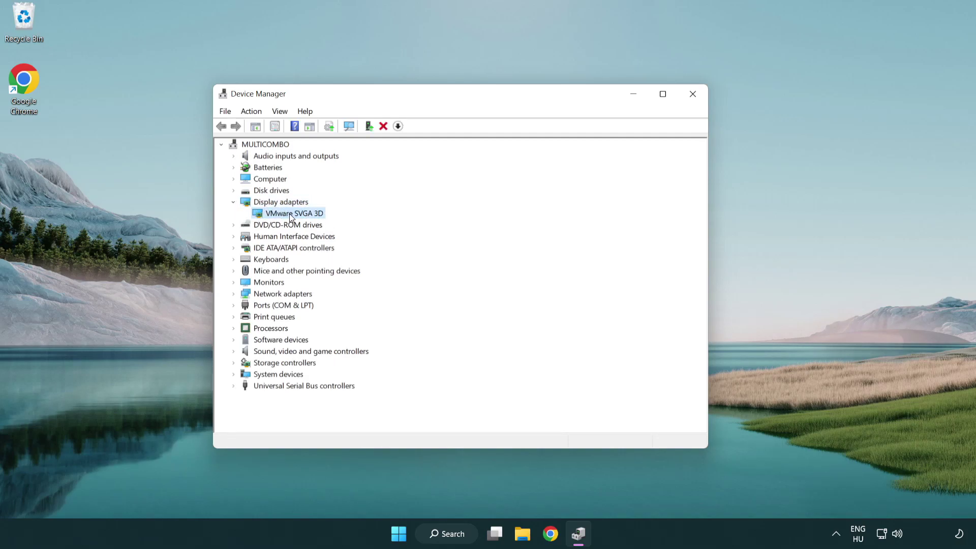
right_click(289, 213)
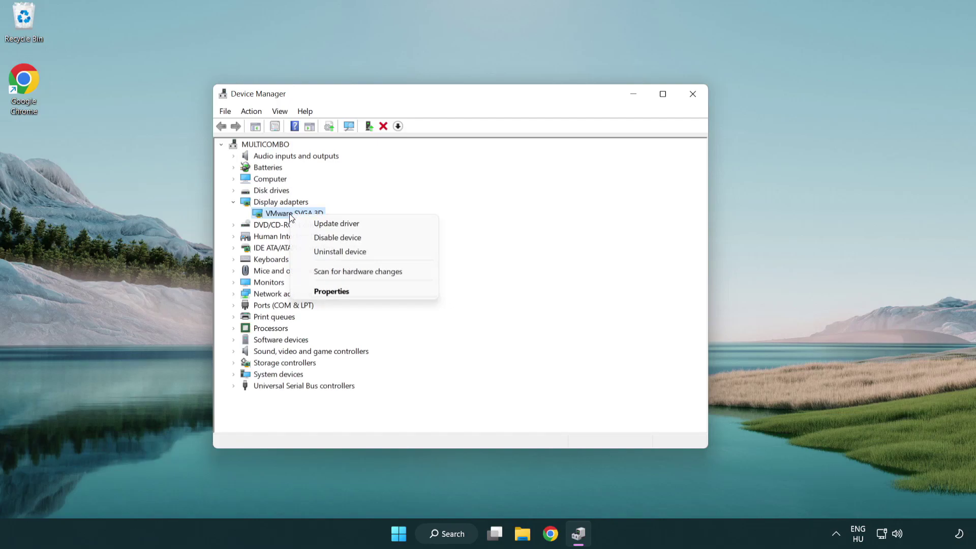
Run an automatic driver search for VMware SVGA 3D, which reports the best driver installed.
click(385, 224)
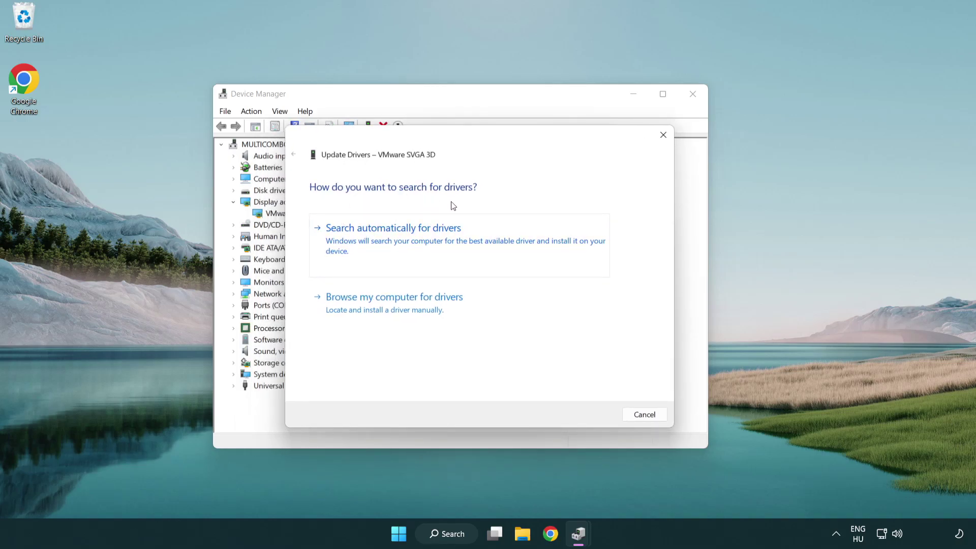
click(430, 238)
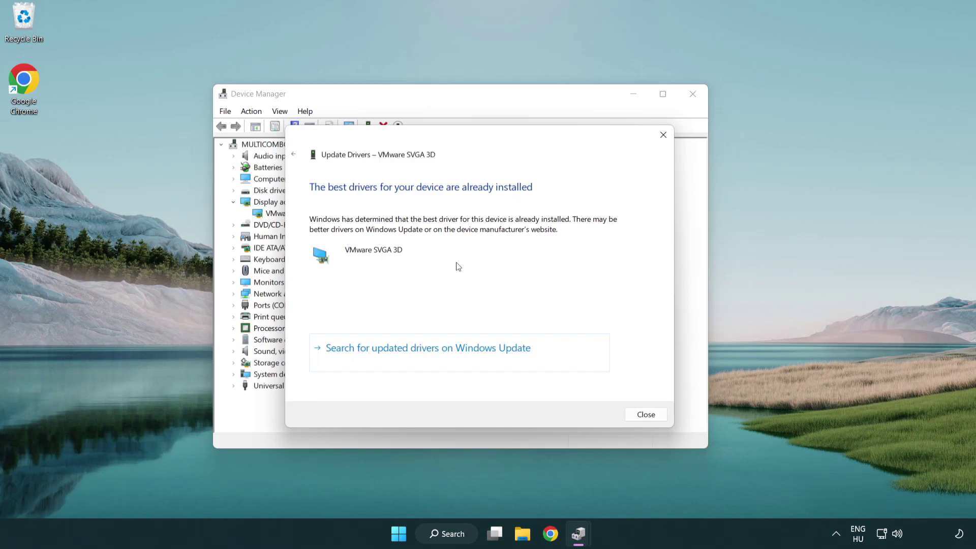
click(647, 415)
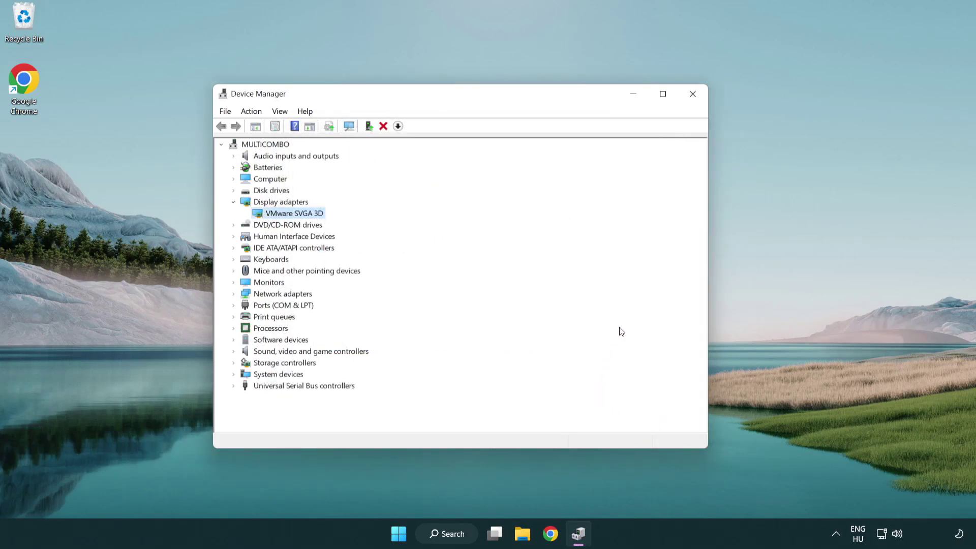
Close Device Manager and open Windows Update settings by searching 'update'.
click(692, 94)
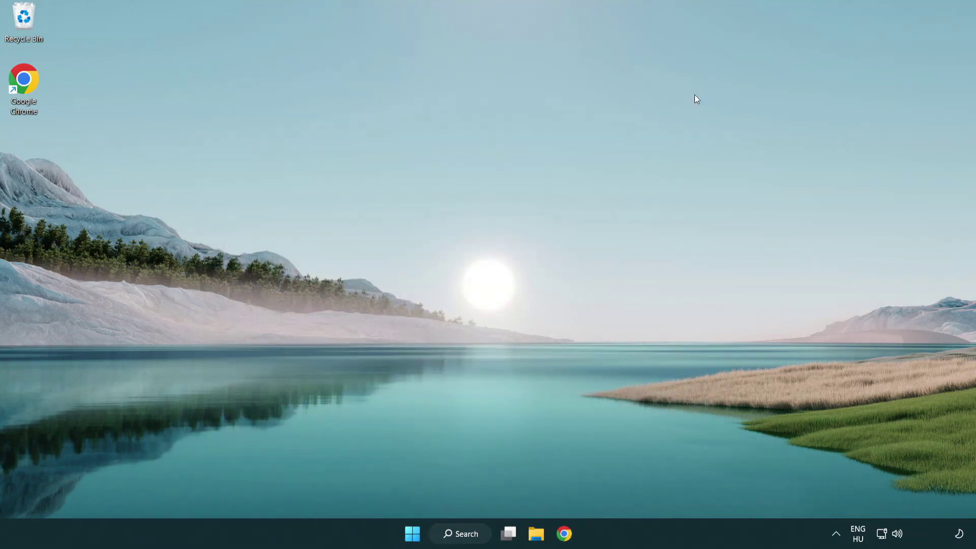
click(468, 532)
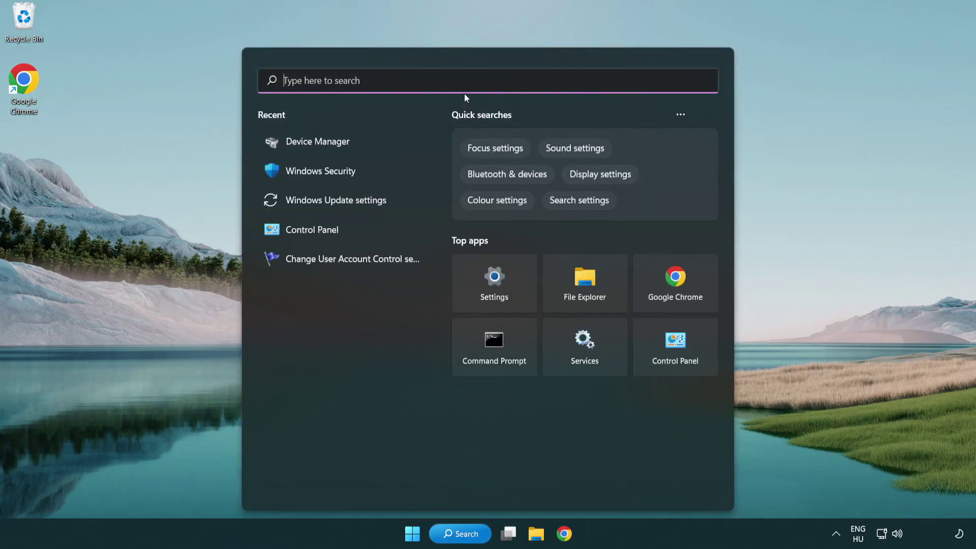
text(update)
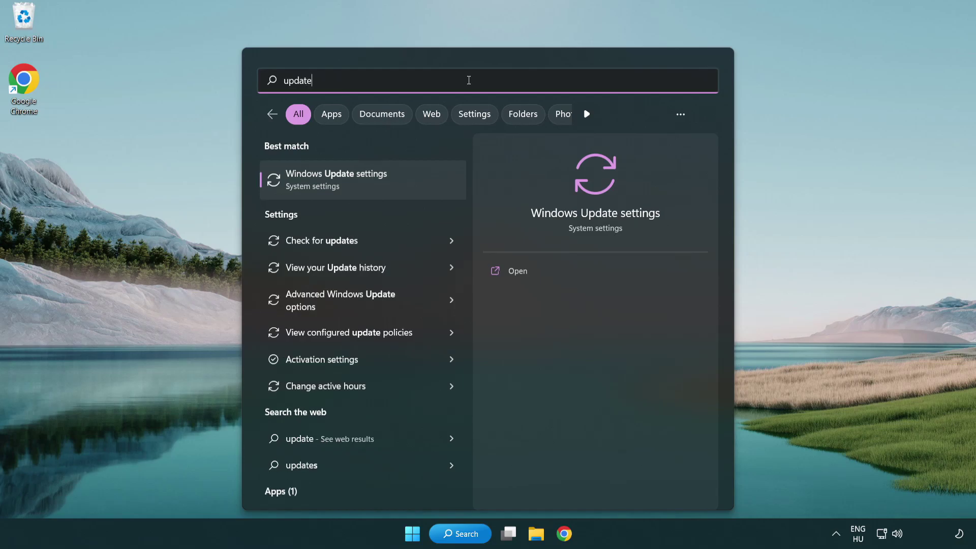
click(381, 187)
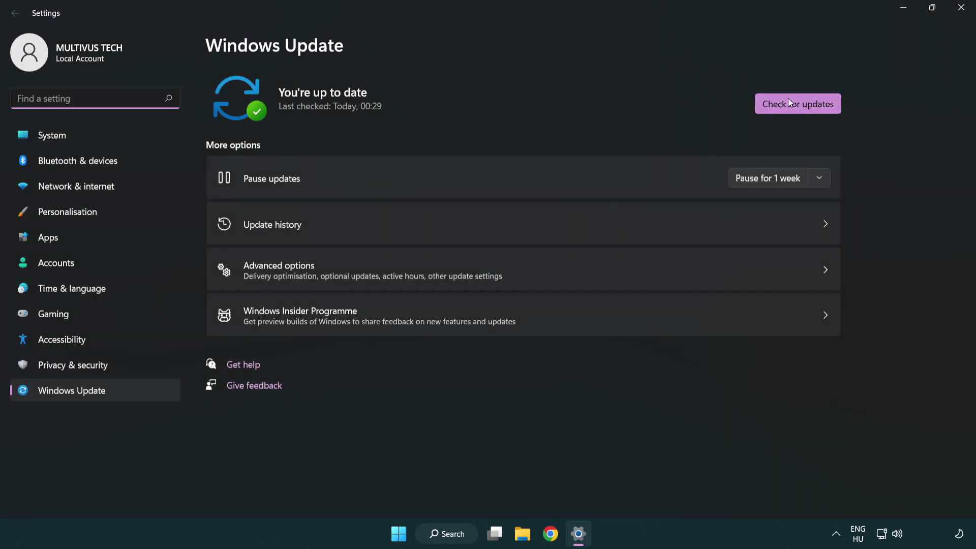
Check for updates until 'You're up to date' appears, then close Settings.
click(814, 110)
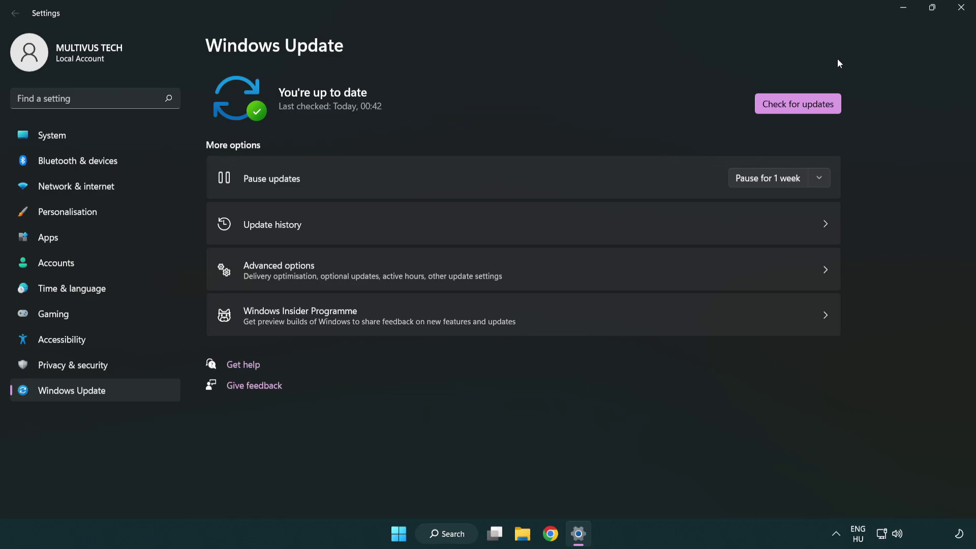
click(957, 15)
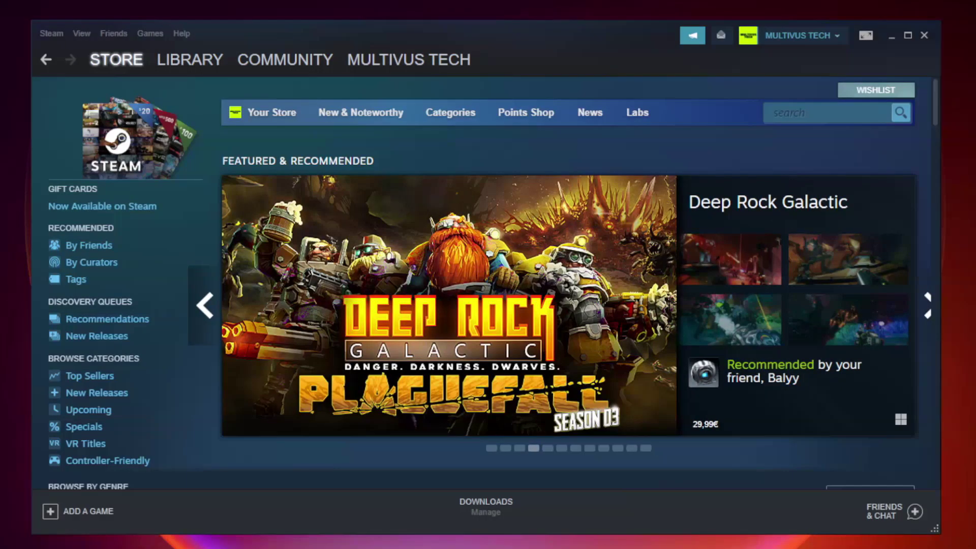
Open the Steam Library and bring up the context menu for YOUR NOT WORKING GAME.
mouse_move(163, 62)
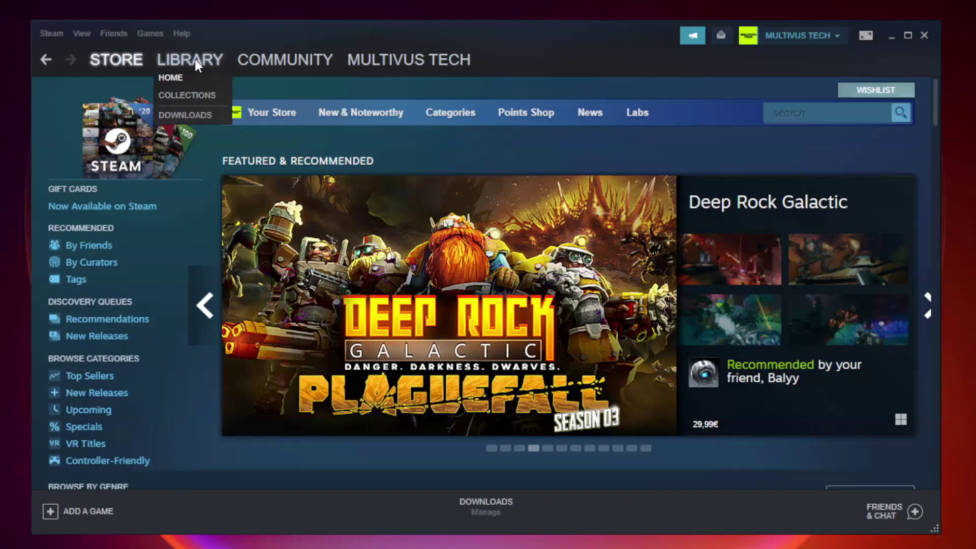
click(197, 65)
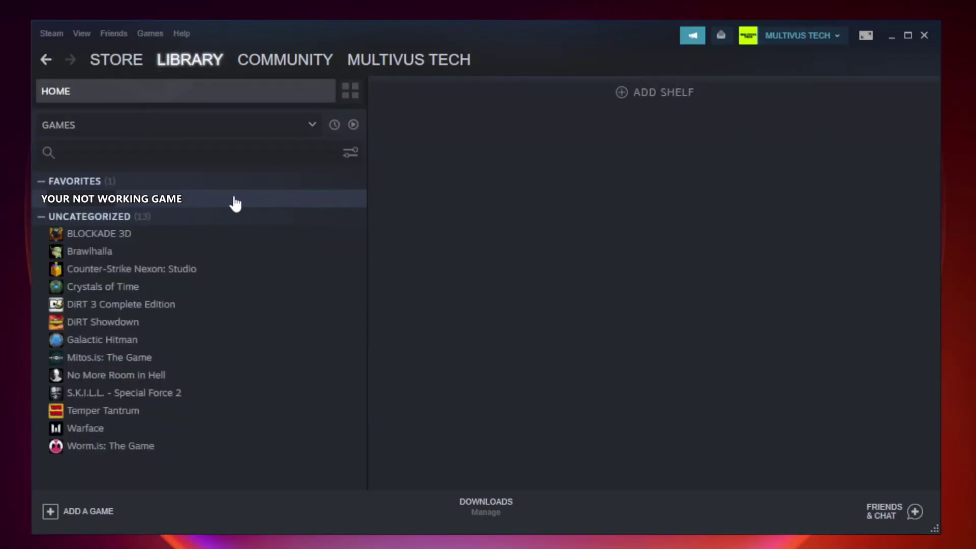
click(210, 198)
right_click(210, 200)
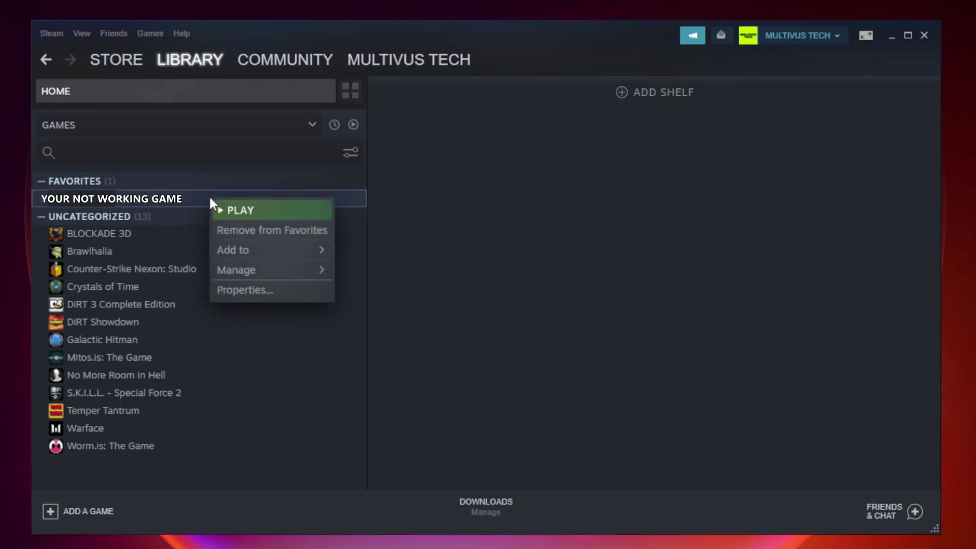
Verify the game's files from Properties > Local Files, validating all 9192 files.
click(269, 289)
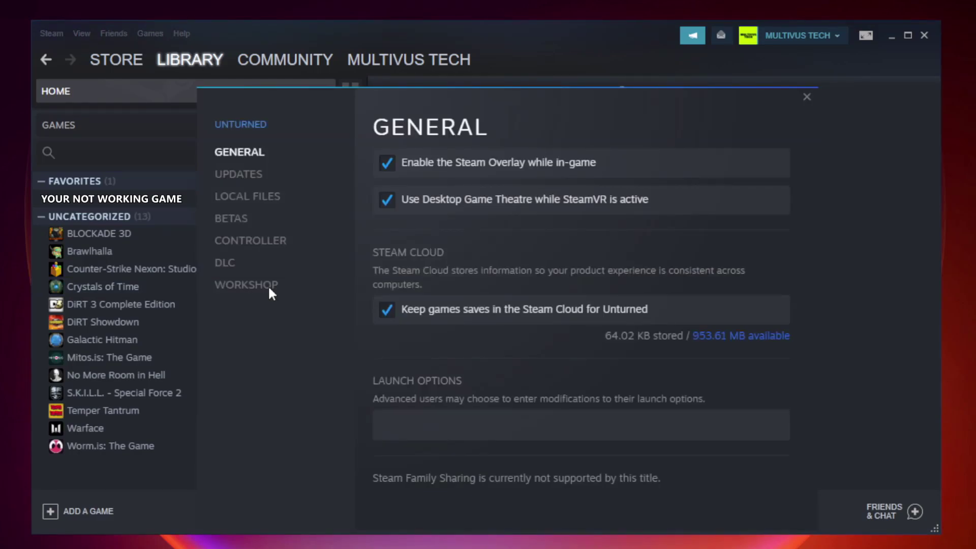
click(259, 201)
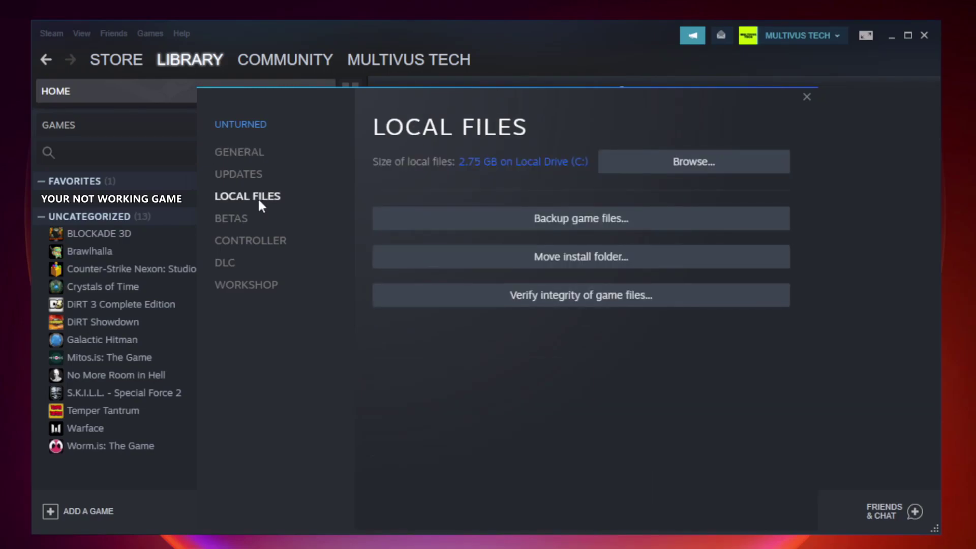
click(591, 304)
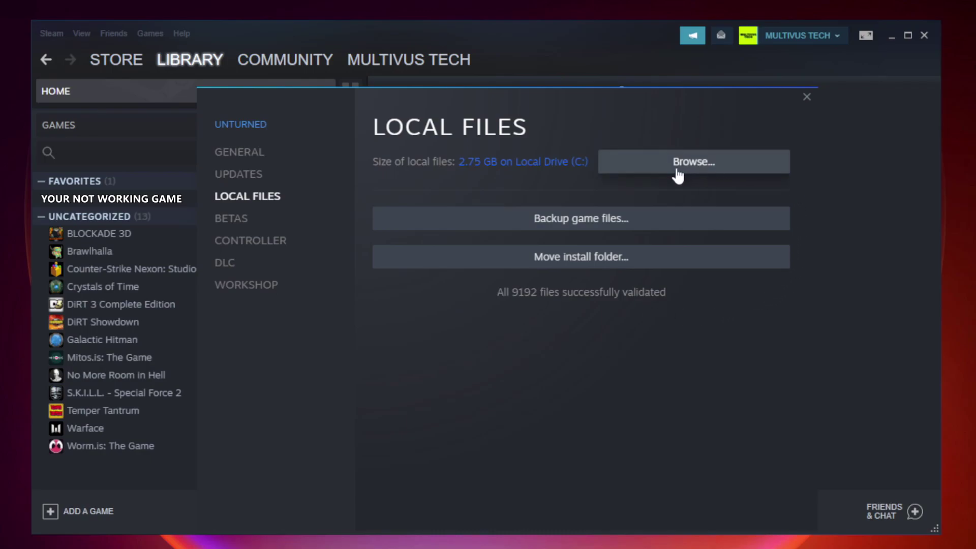
Browse to the game's steamapps\common install folder and bring up the game shortcut's context menu.
click(698, 175)
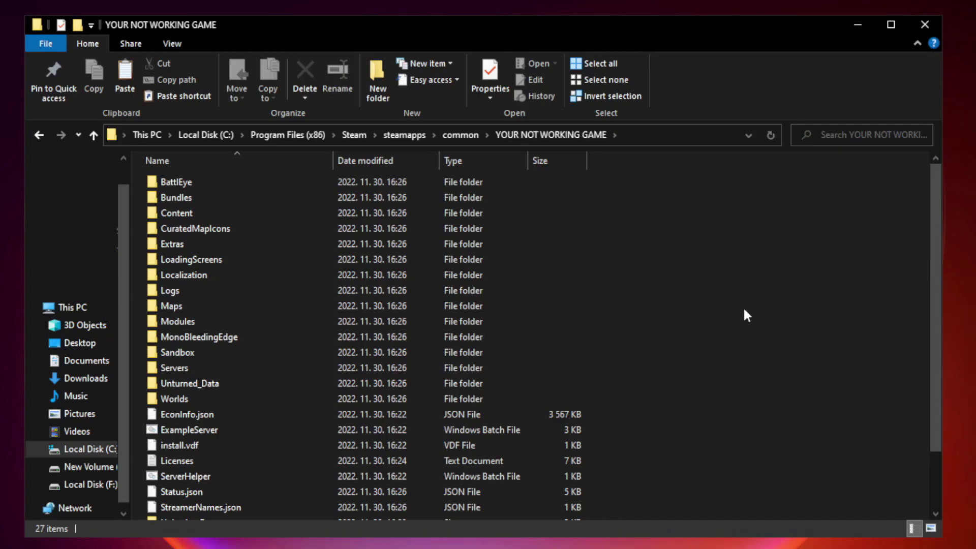
drag(936, 266, 937, 349)
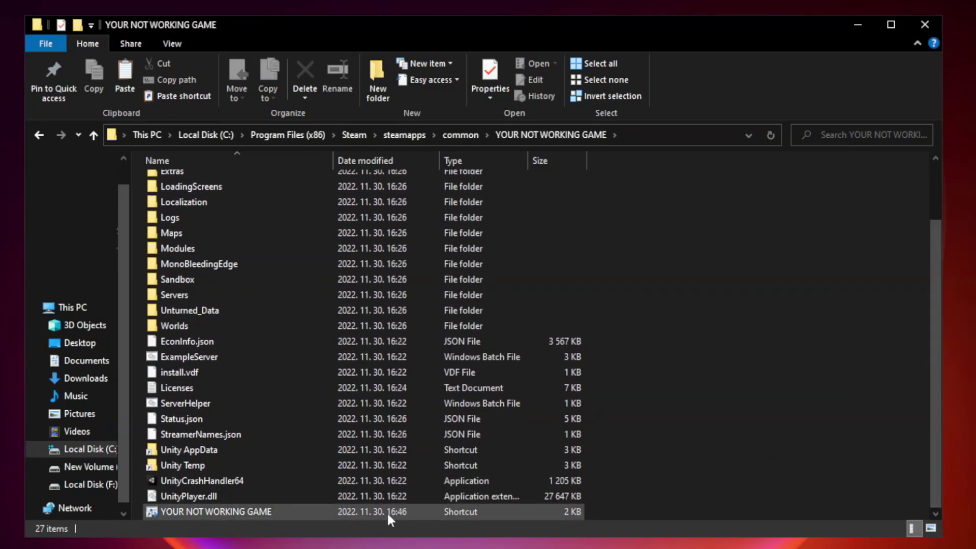
click(336, 512)
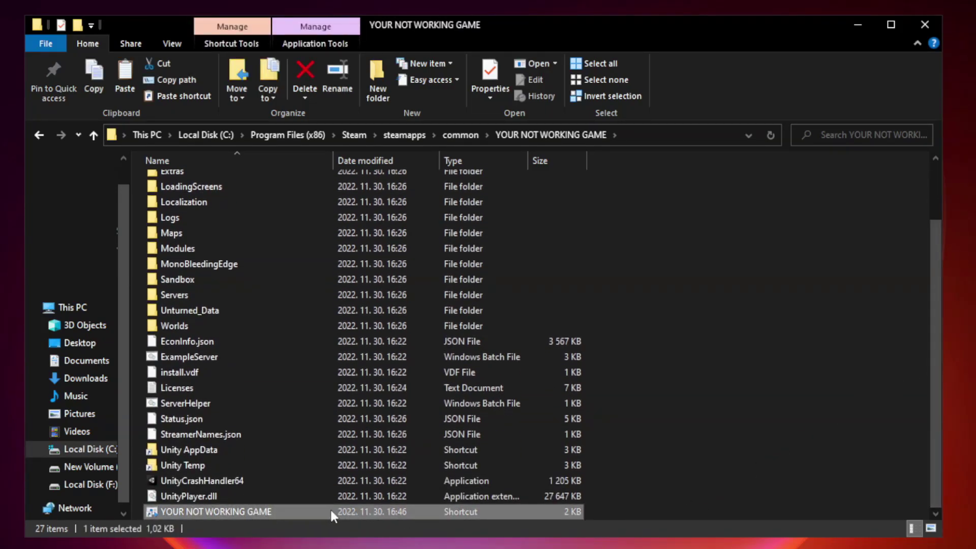
right_click(331, 513)
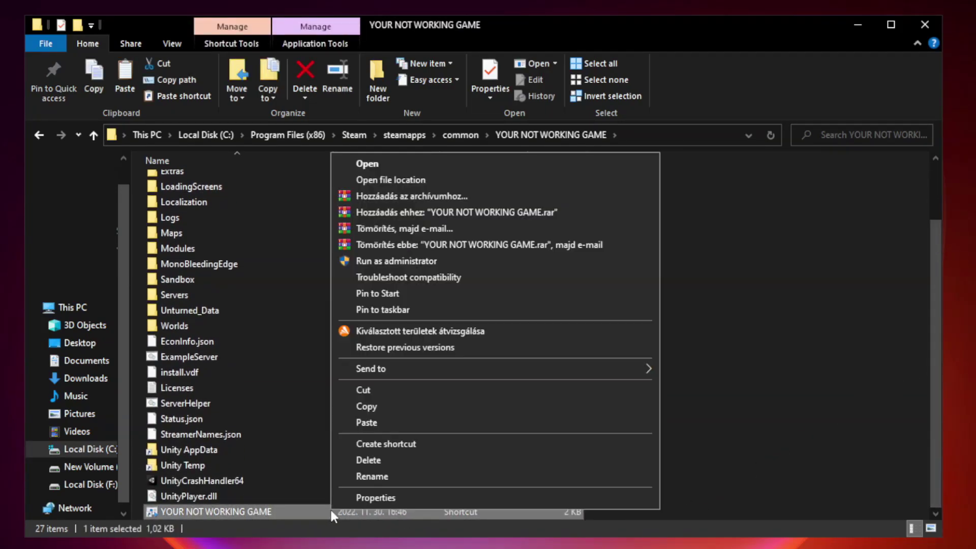
Set the shortcut to Windows 8 compatibility, no fullscreen optimizations, run as administrator, and apply.
click(492, 498)
drag(485, 269, 484, 110)
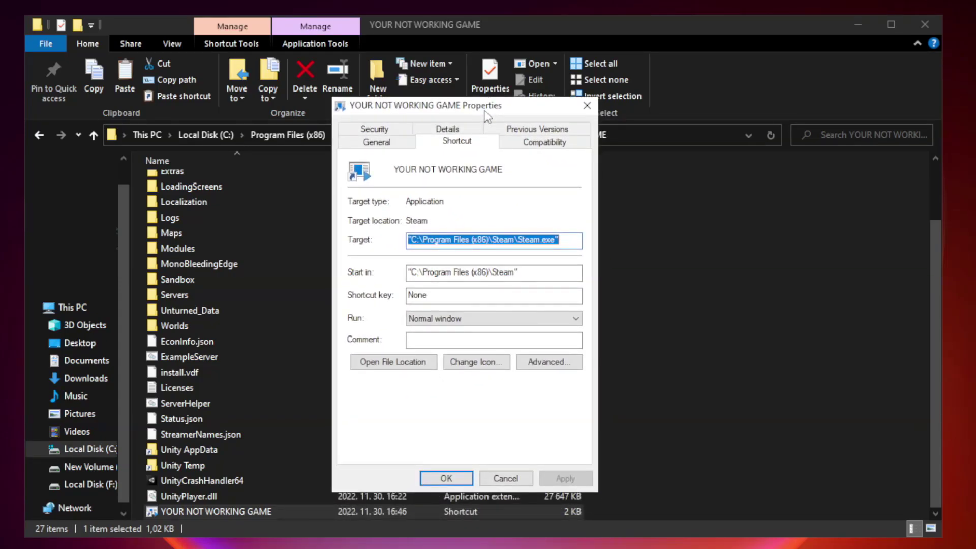
click(541, 146)
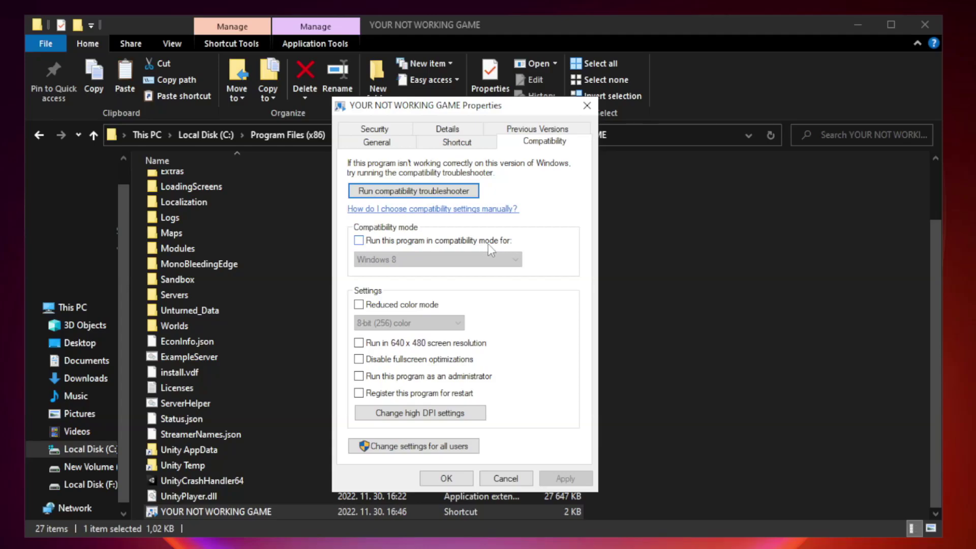
click(387, 241)
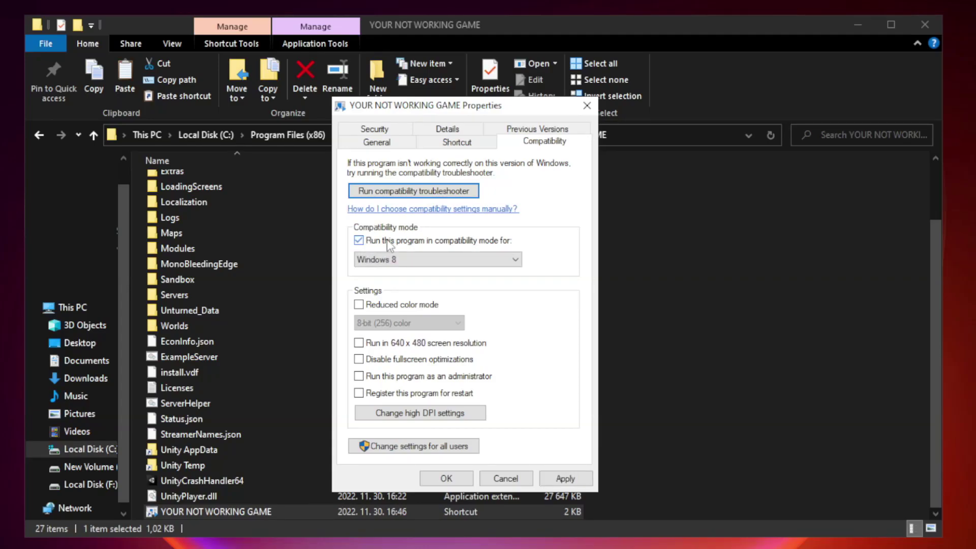
click(416, 258)
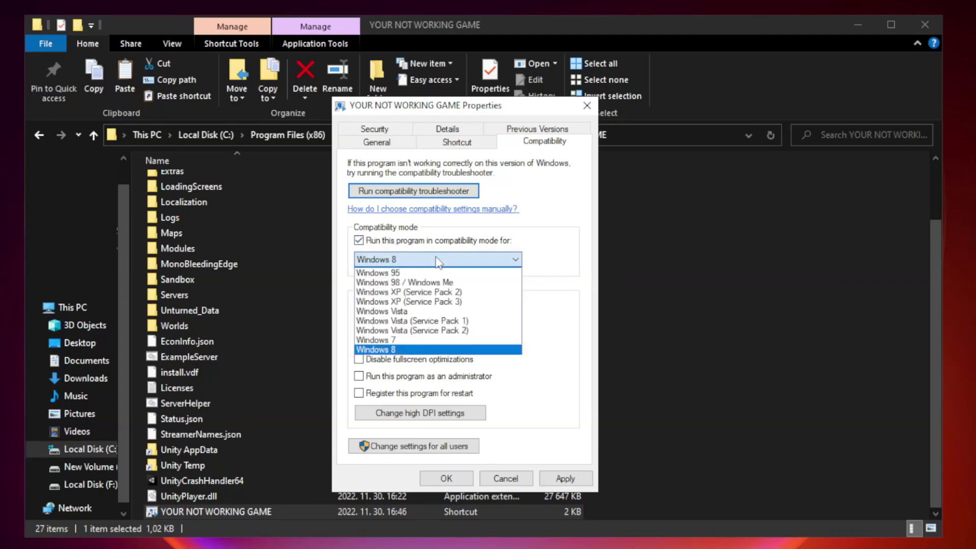
click(412, 349)
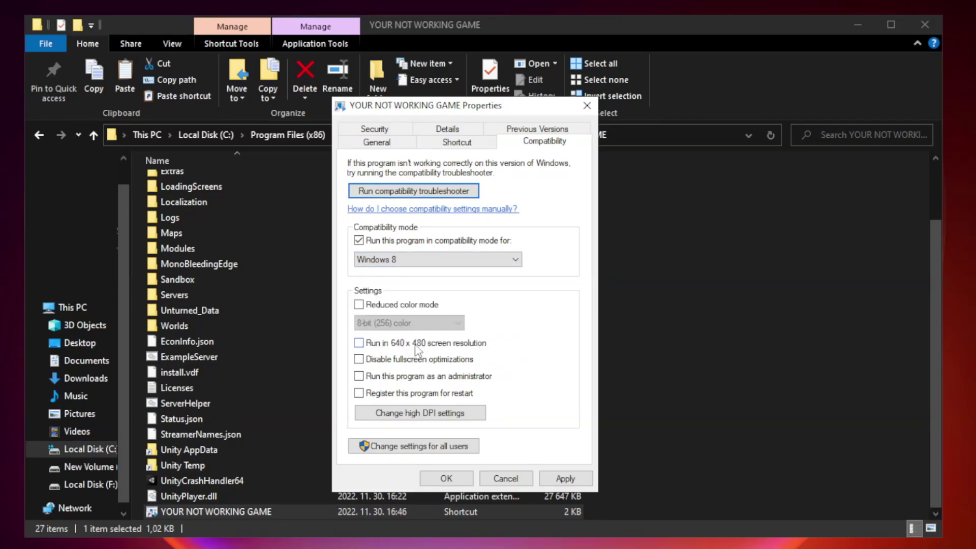
click(382, 360)
click(562, 479)
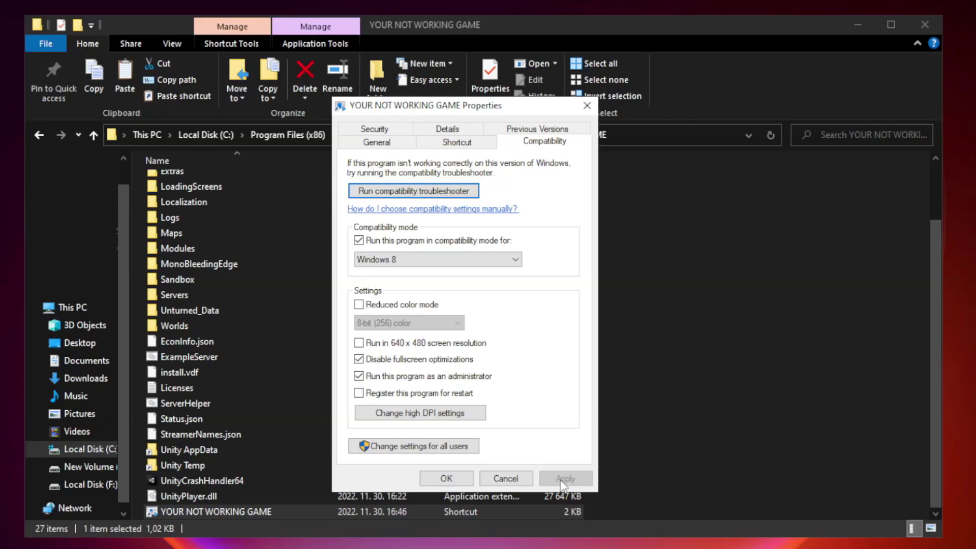
click(445, 479)
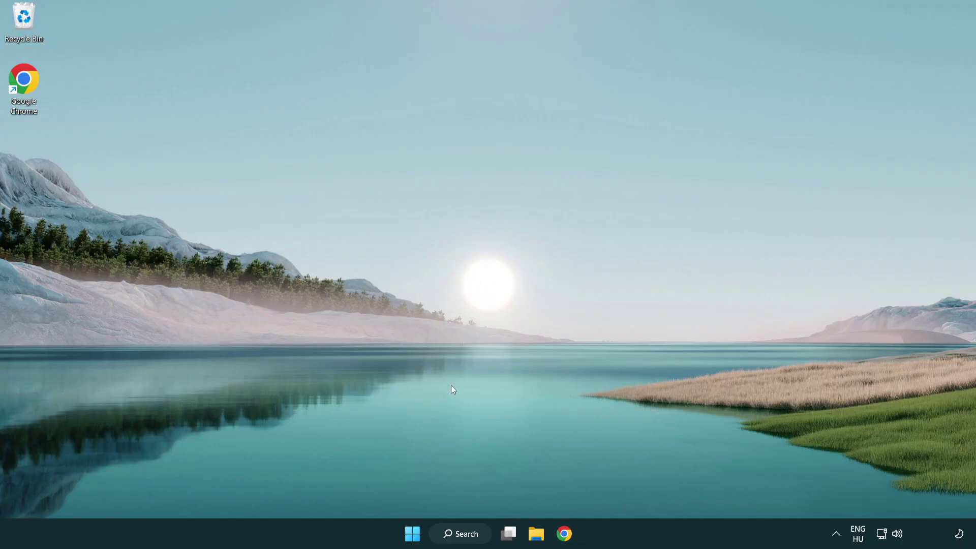
Launch Task Manager from the Start right-click menu and show the Startup apps list.
right_click(412, 536)
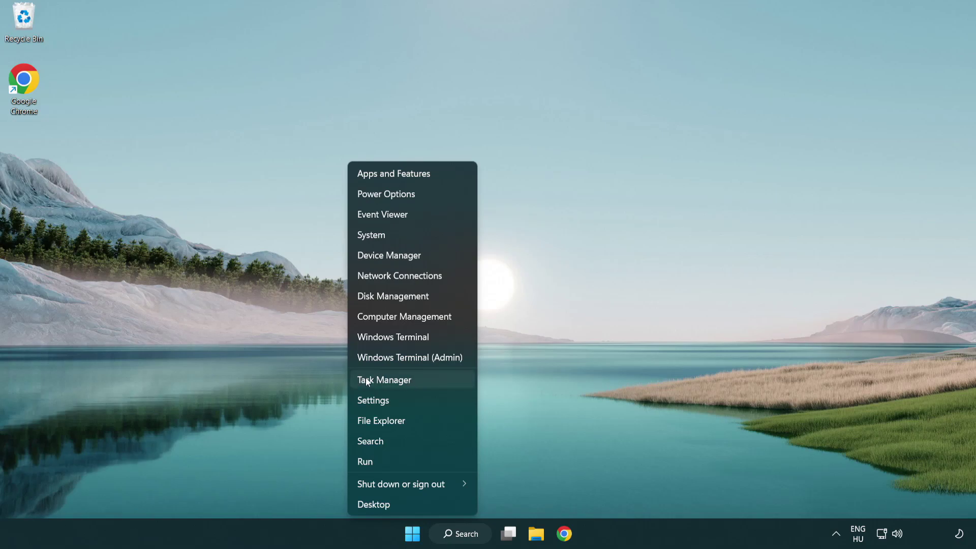
click(430, 382)
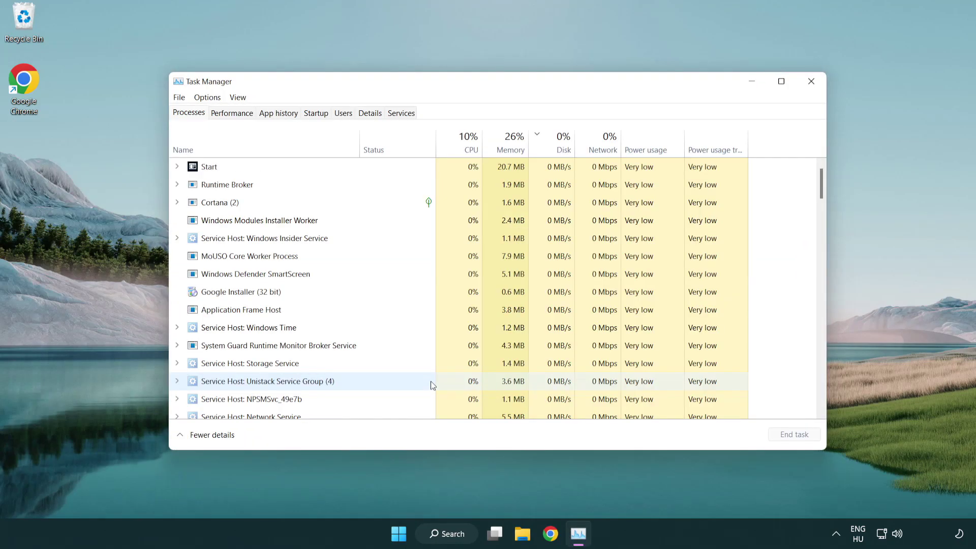
click(317, 114)
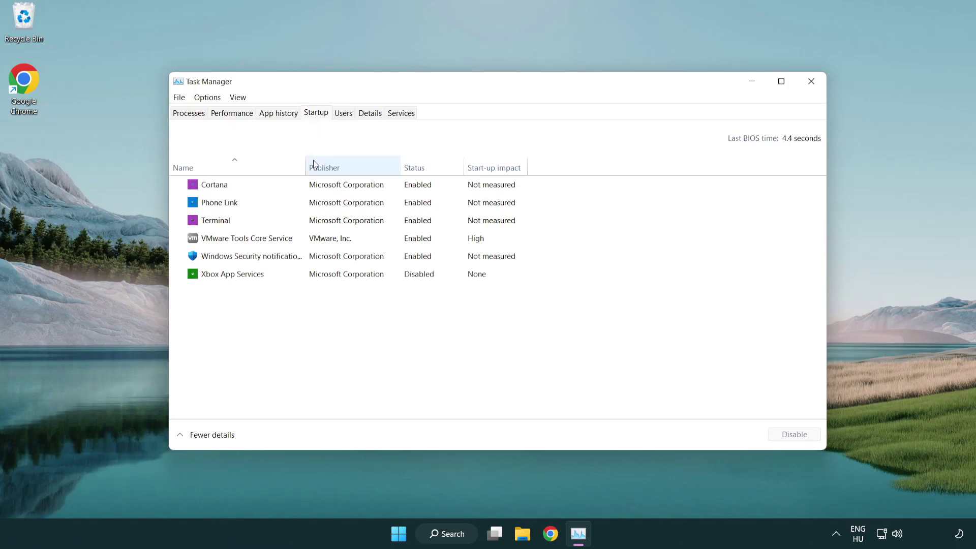
Disable Terminal, Phone Link, Cortana and Windows Security notification at startup.
click(319, 222)
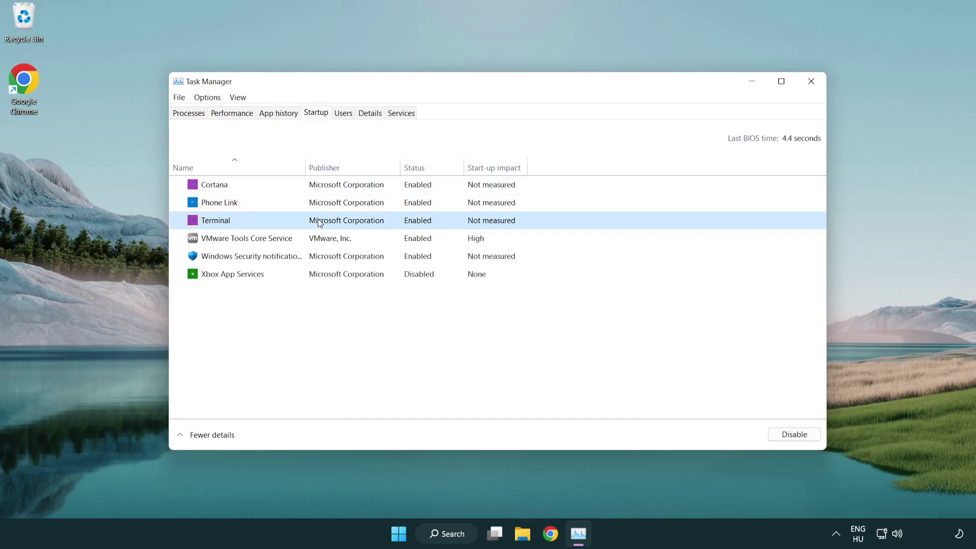
click(770, 433)
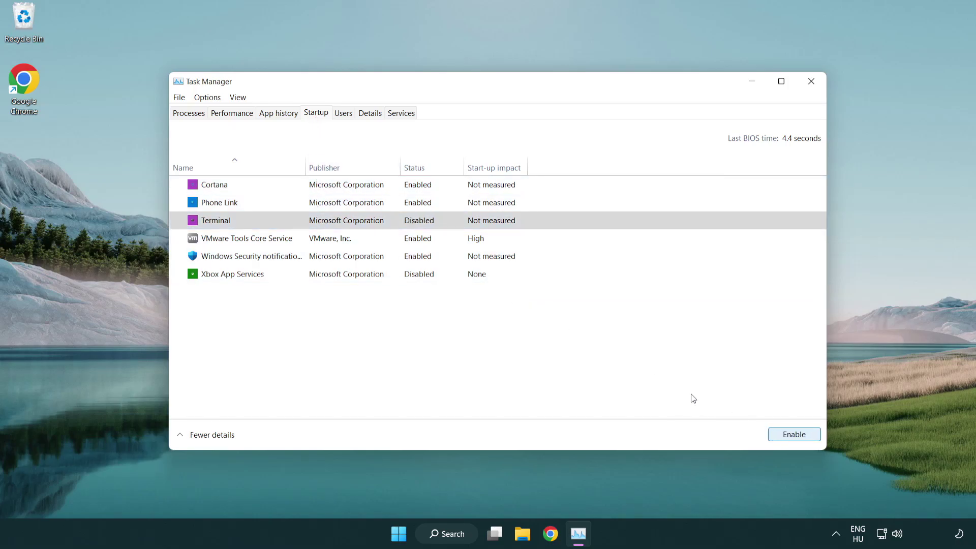
click(407, 207)
click(791, 435)
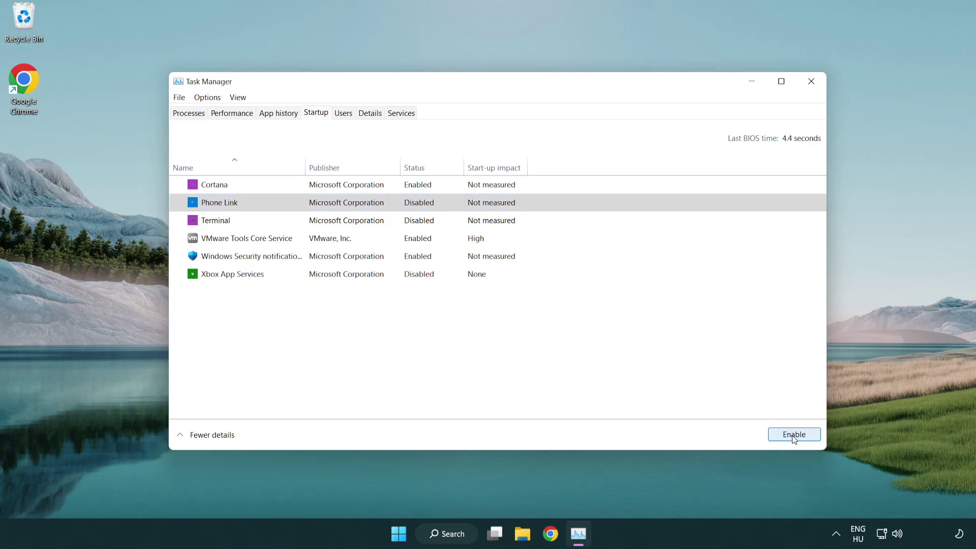
click(349, 191)
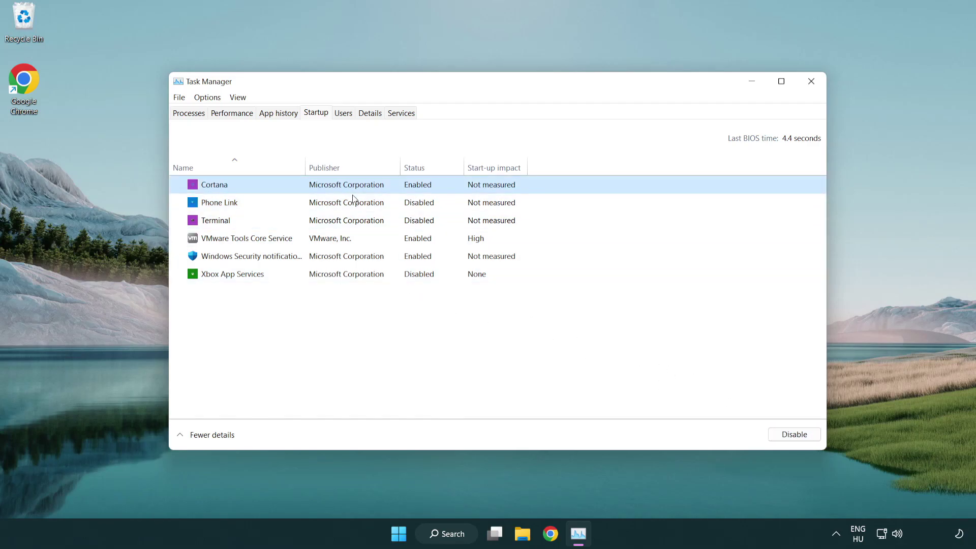
click(773, 431)
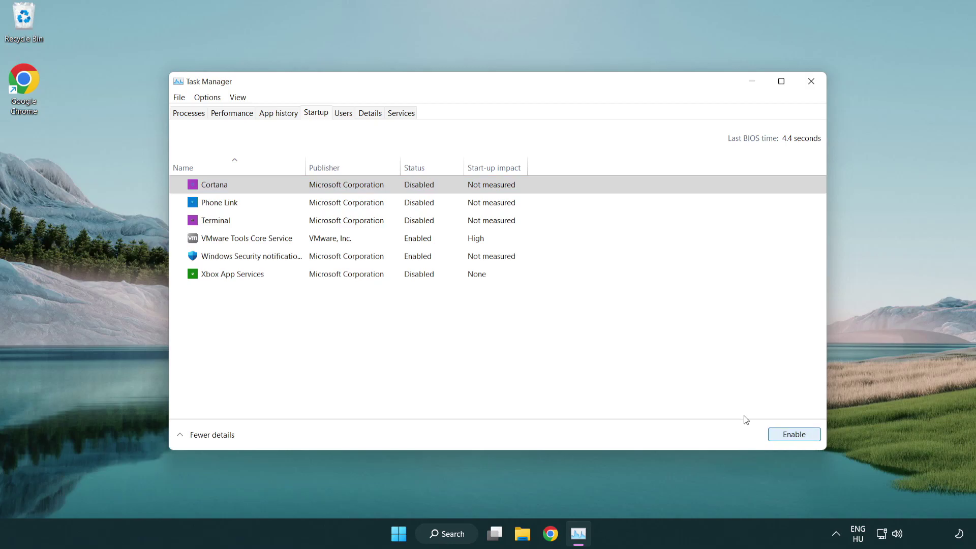
click(464, 262)
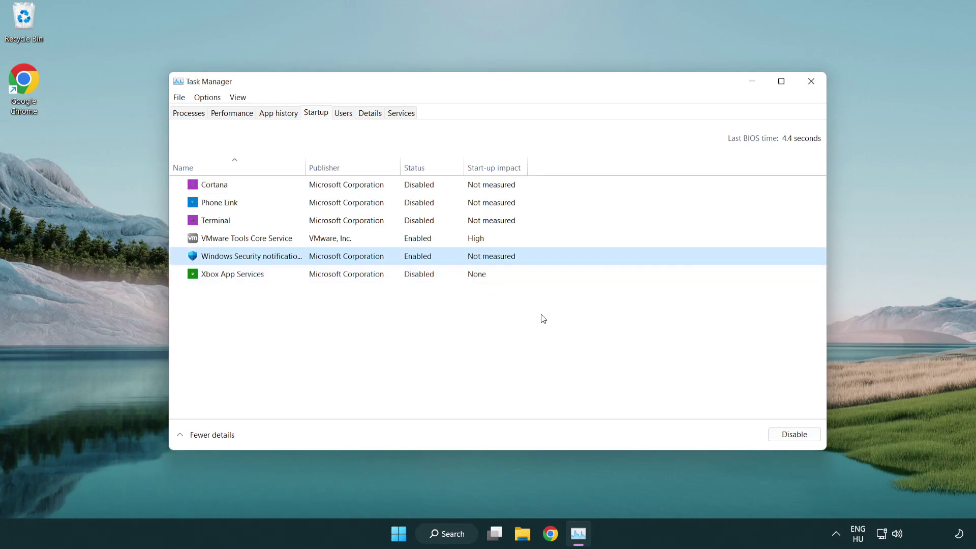
click(769, 431)
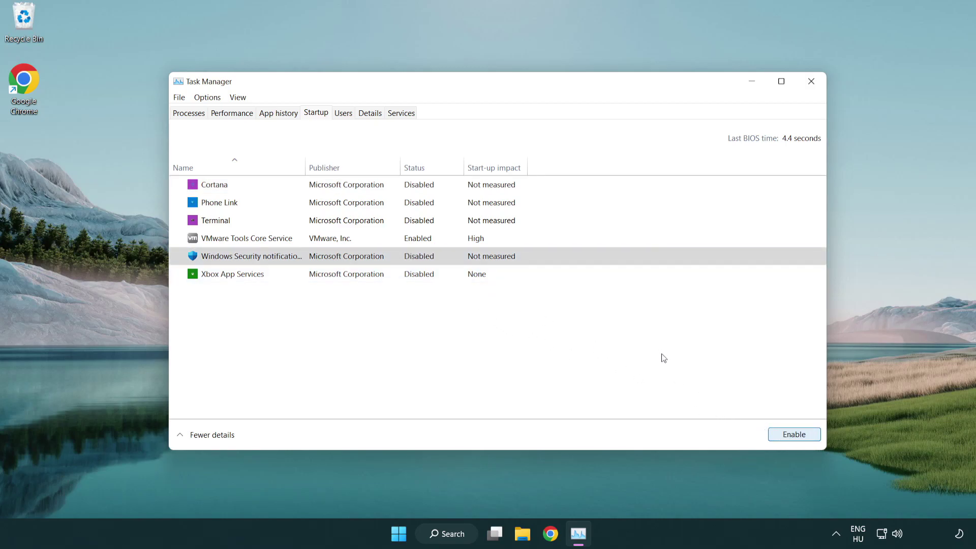
Close Task Manager and launch Windows Security by searching for 'security'.
click(811, 82)
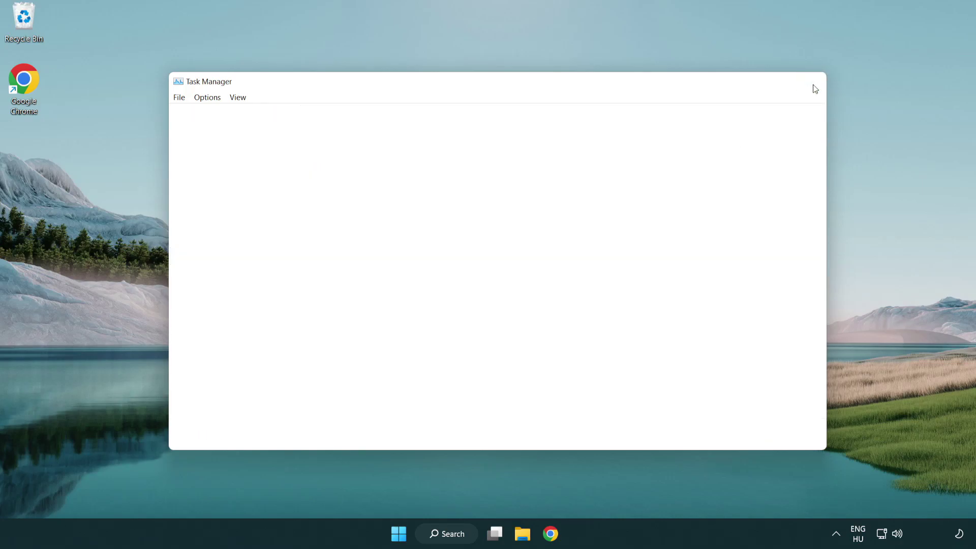
click(466, 536)
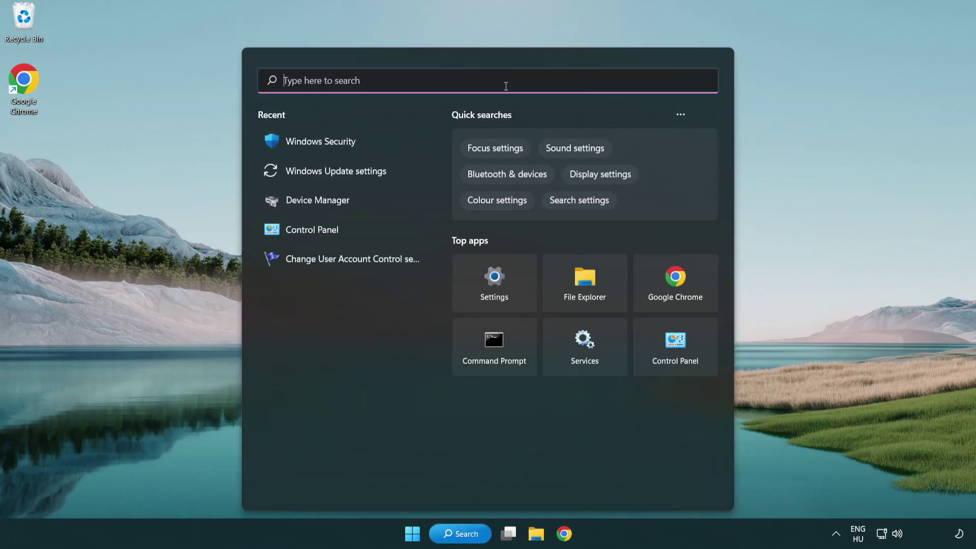
text(securi)
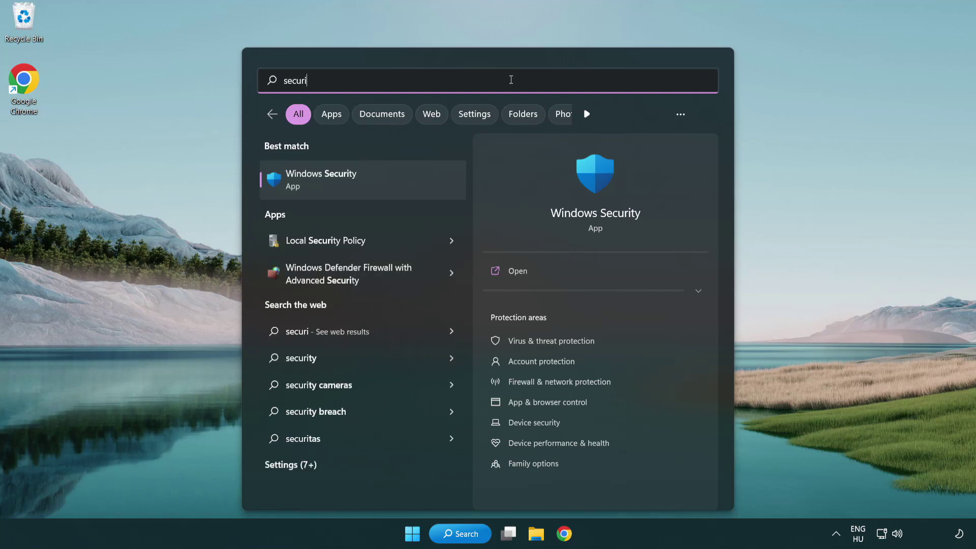
text(ty)
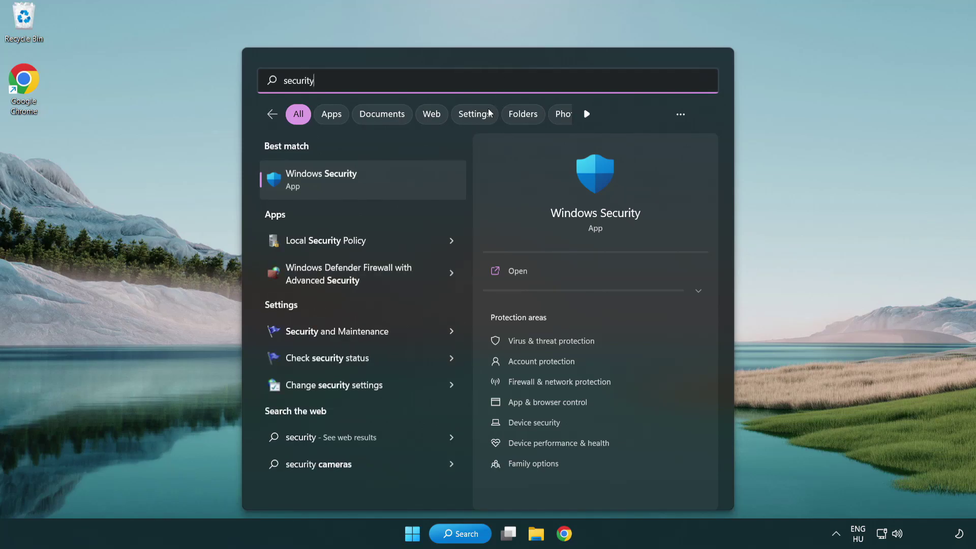
click(399, 186)
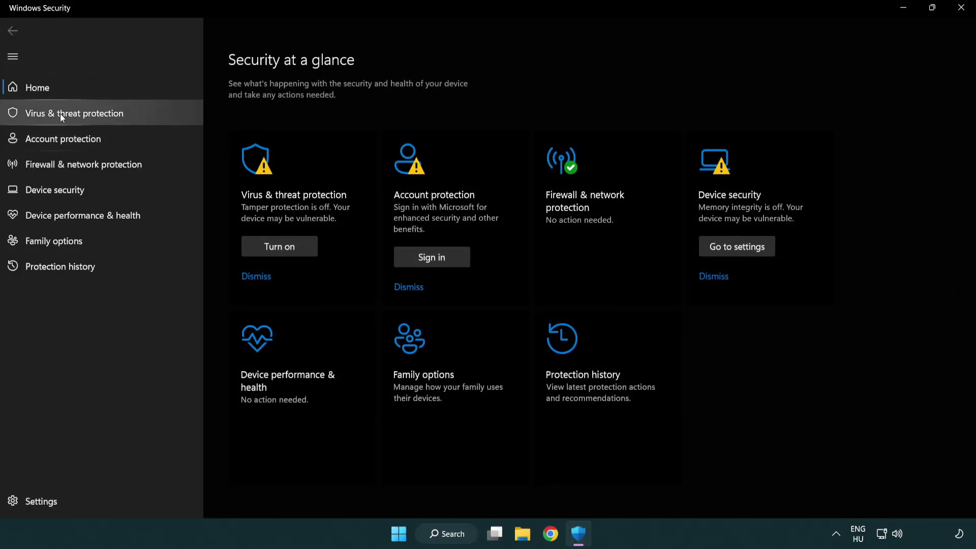
Open Virus & threat protection settings and go to the Defender exclusions list.
click(148, 116)
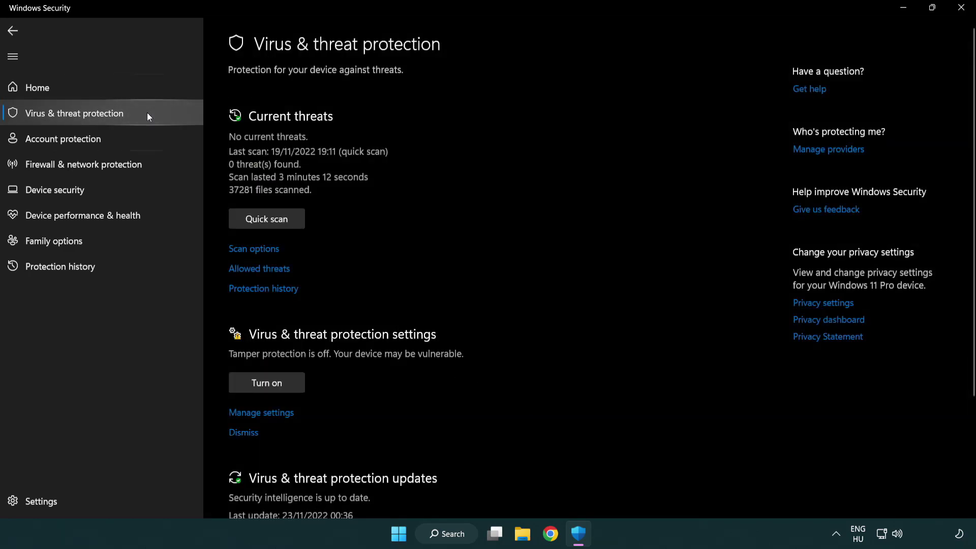
scroll(281, 208, down, 3)
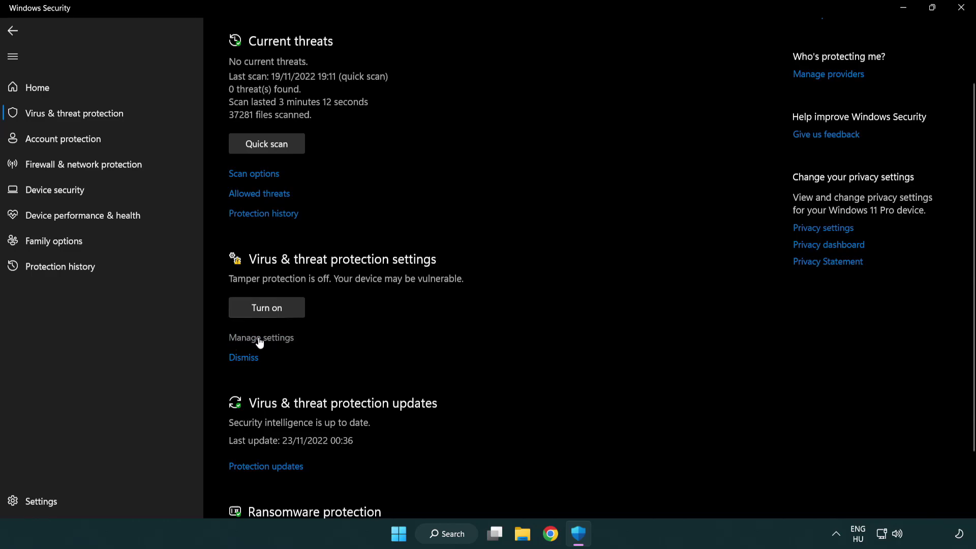
click(260, 339)
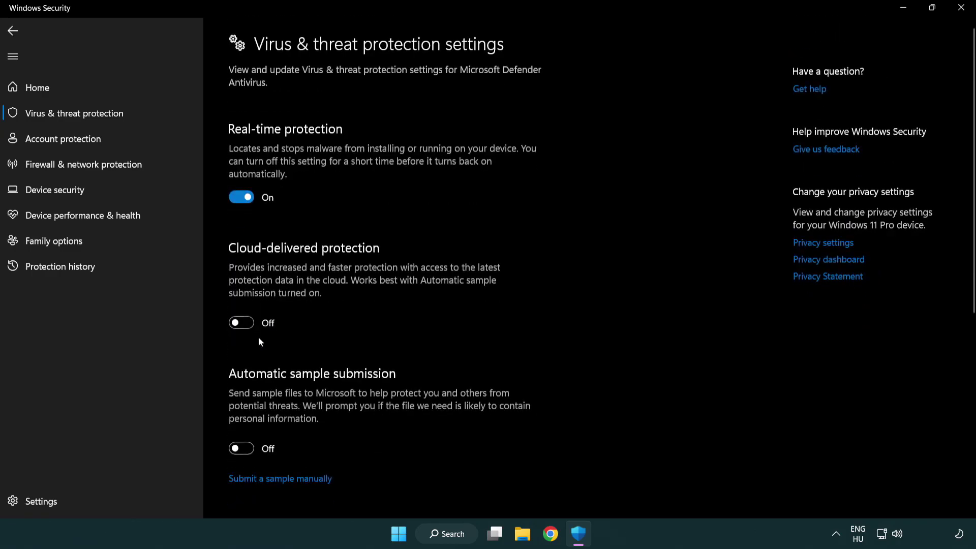
scroll(260, 338, down, 6)
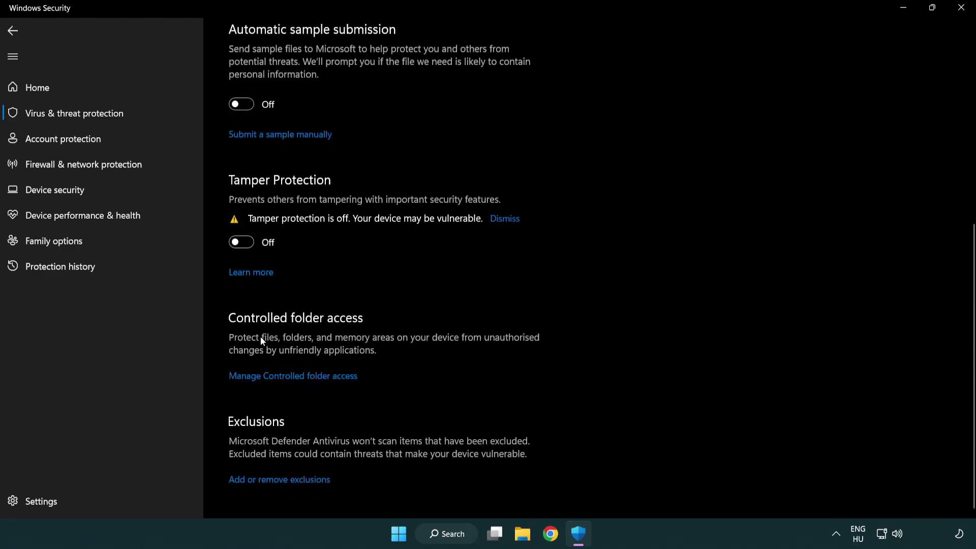
click(284, 480)
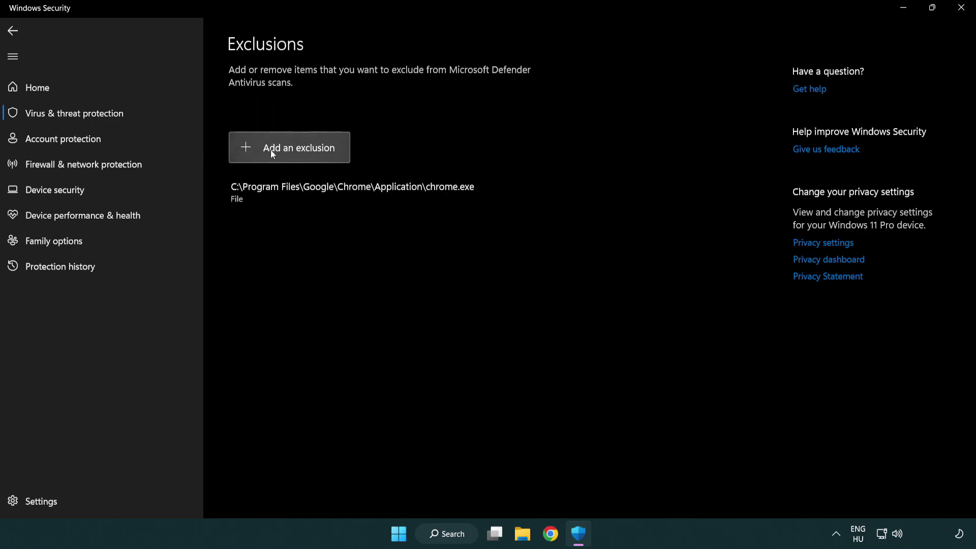
Add a File exclusion for the NOT WORKING APP shortcut in C:\Program Files (x86)\NOT WORKING APP.
click(294, 153)
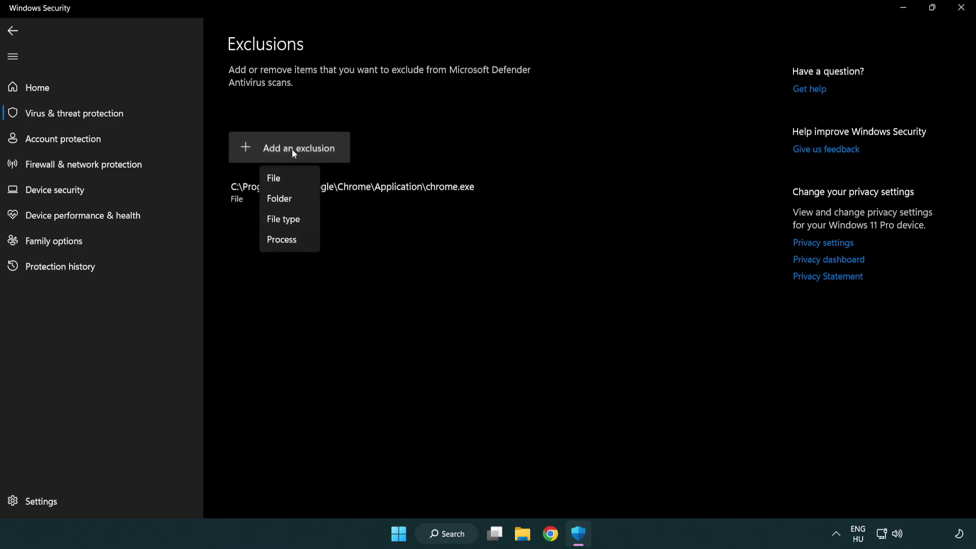
click(294, 179)
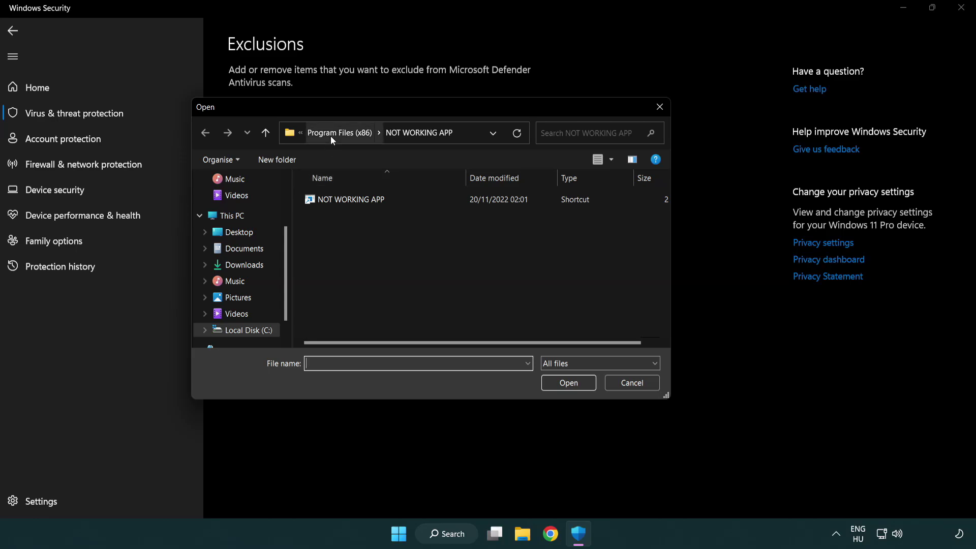
click(330, 134)
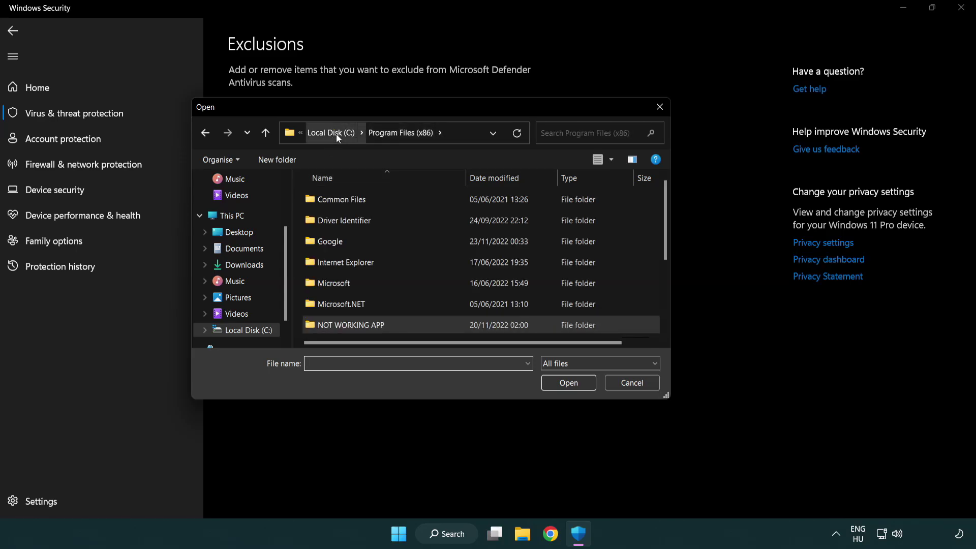
click(337, 134)
click(330, 134)
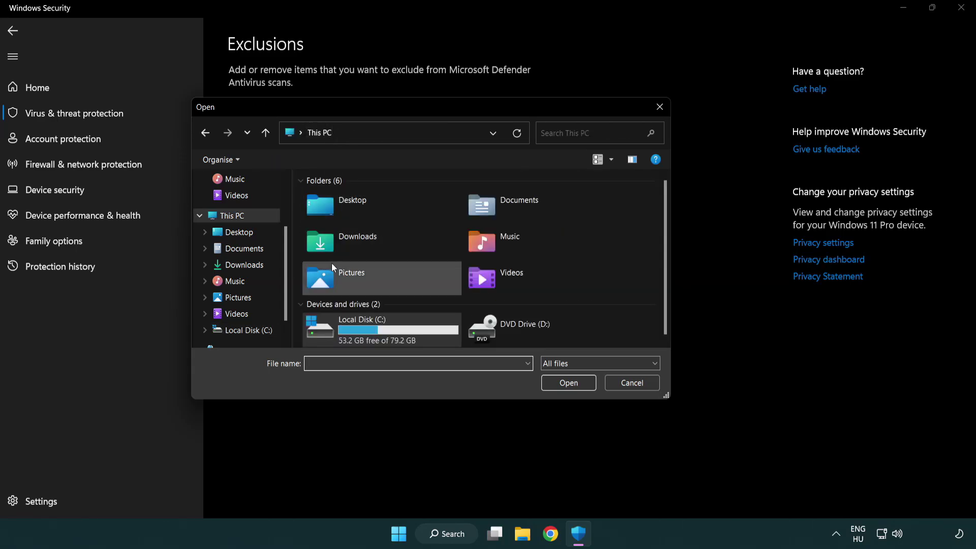
double_click(356, 335)
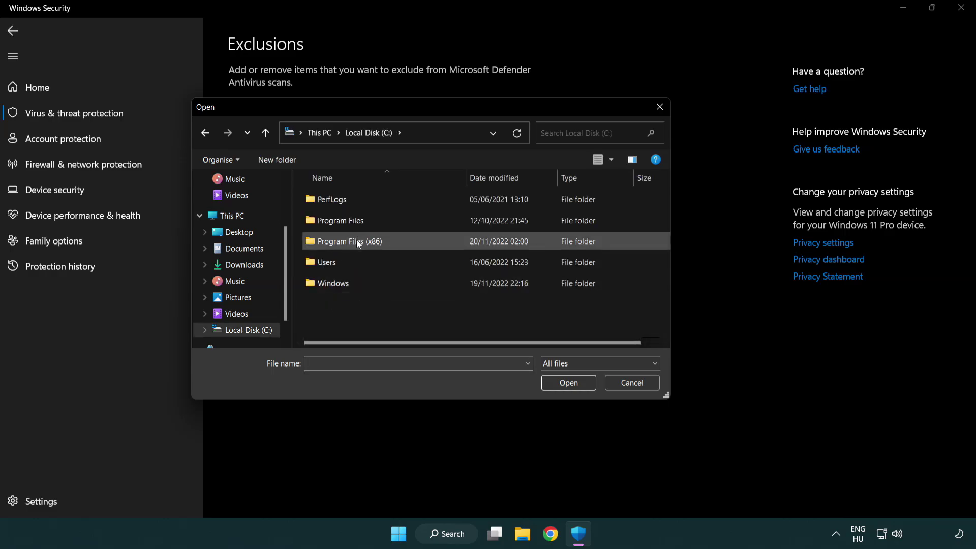
double_click(356, 240)
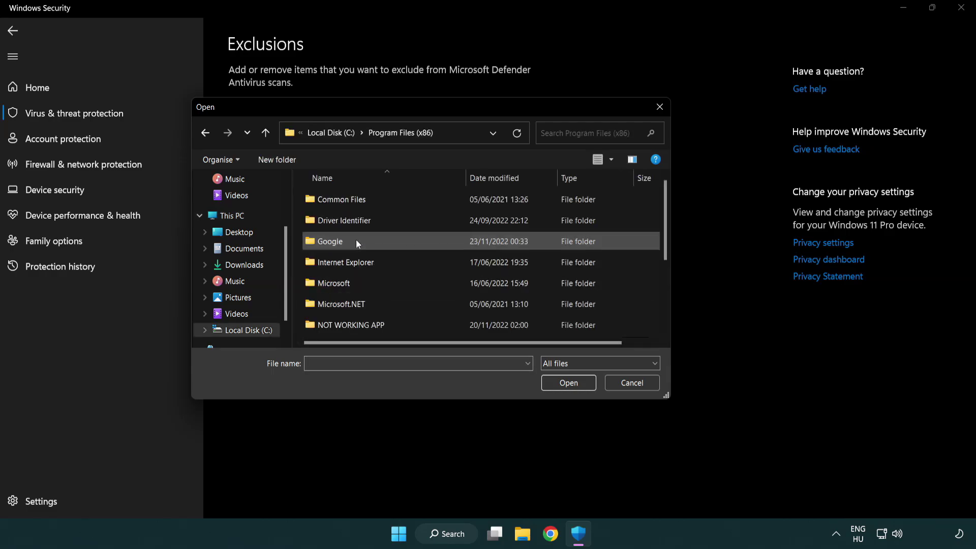
double_click(365, 328)
click(345, 200)
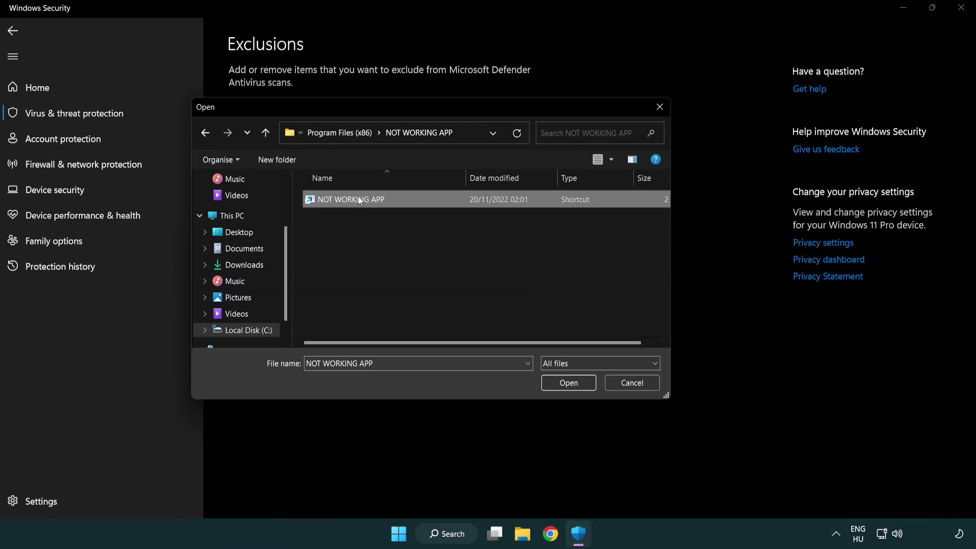
click(568, 388)
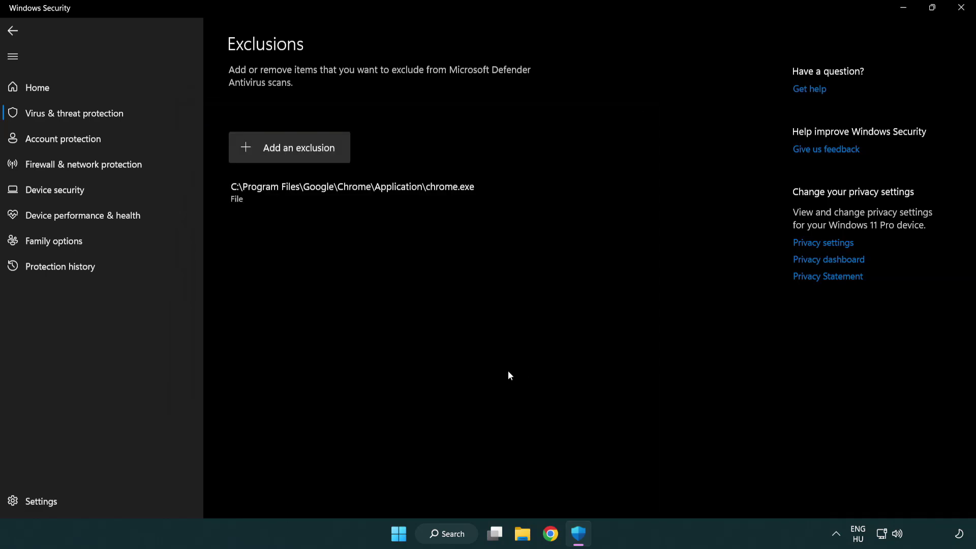
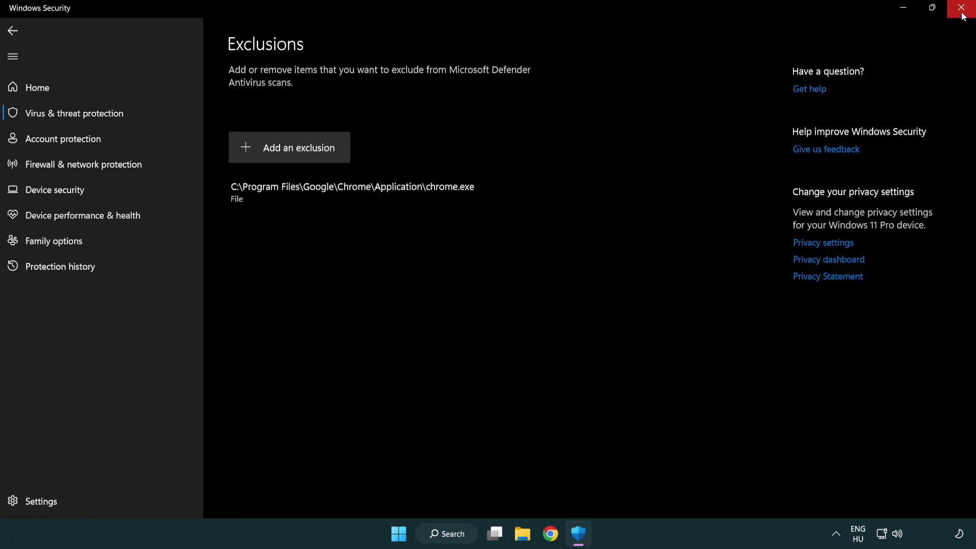
Close Windows Security and show the Start menu's Sleep, Shut down and Restart choices.
click(962, 16)
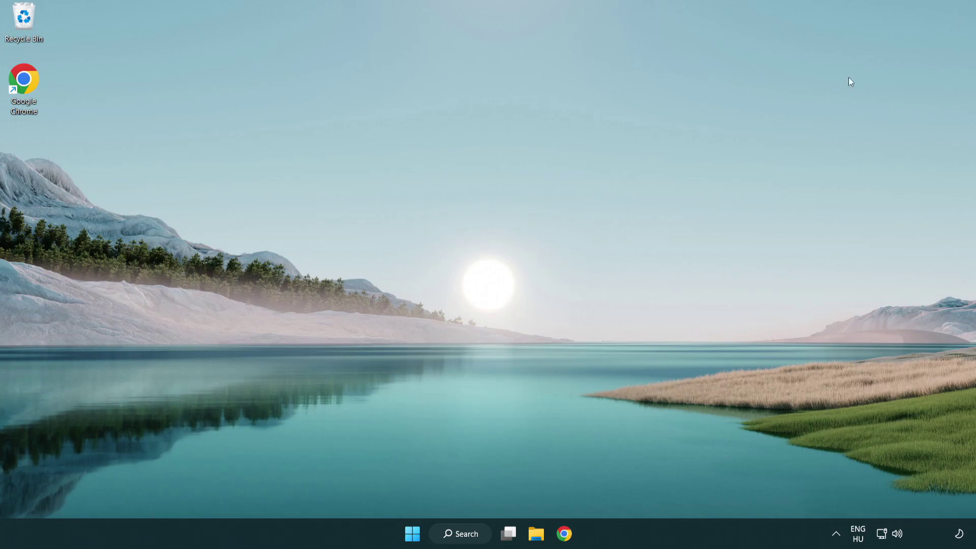
click(412, 533)
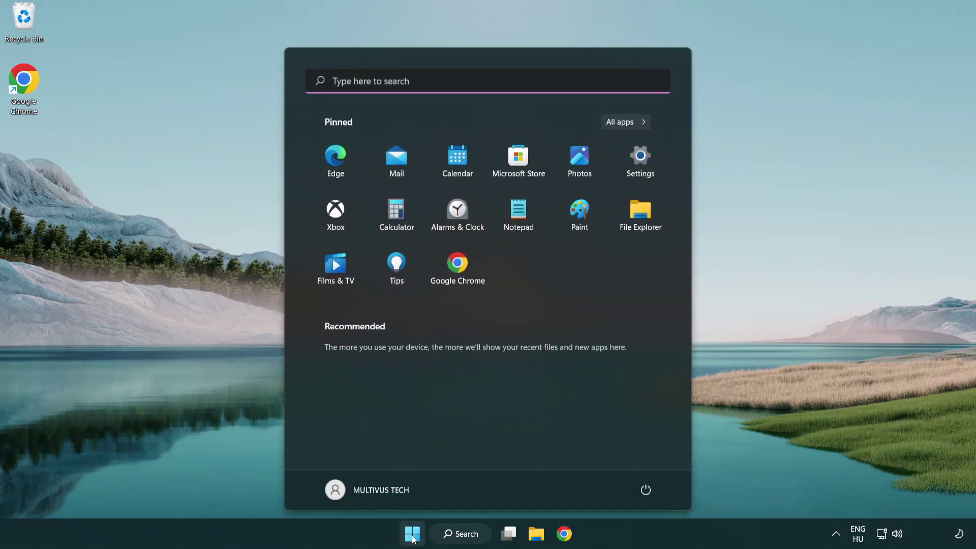
click(645, 489)
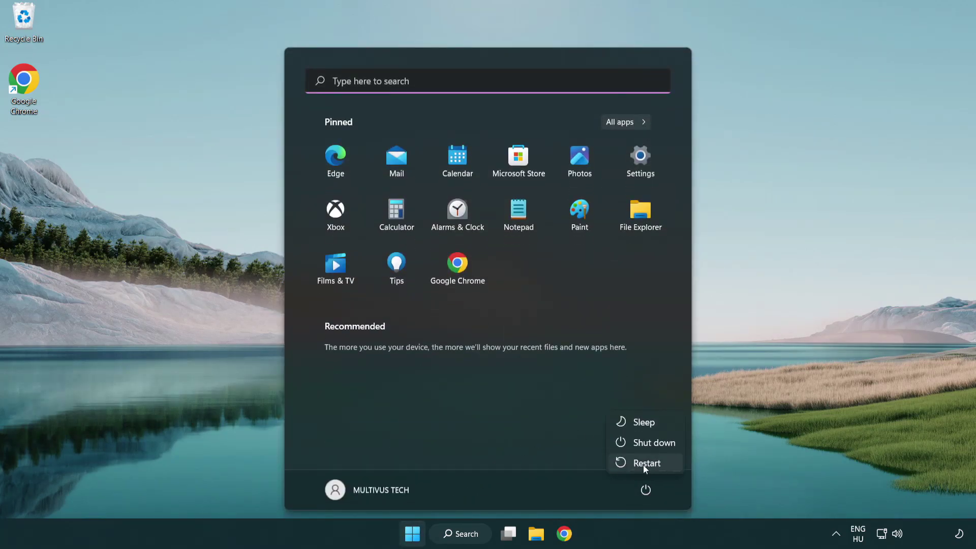